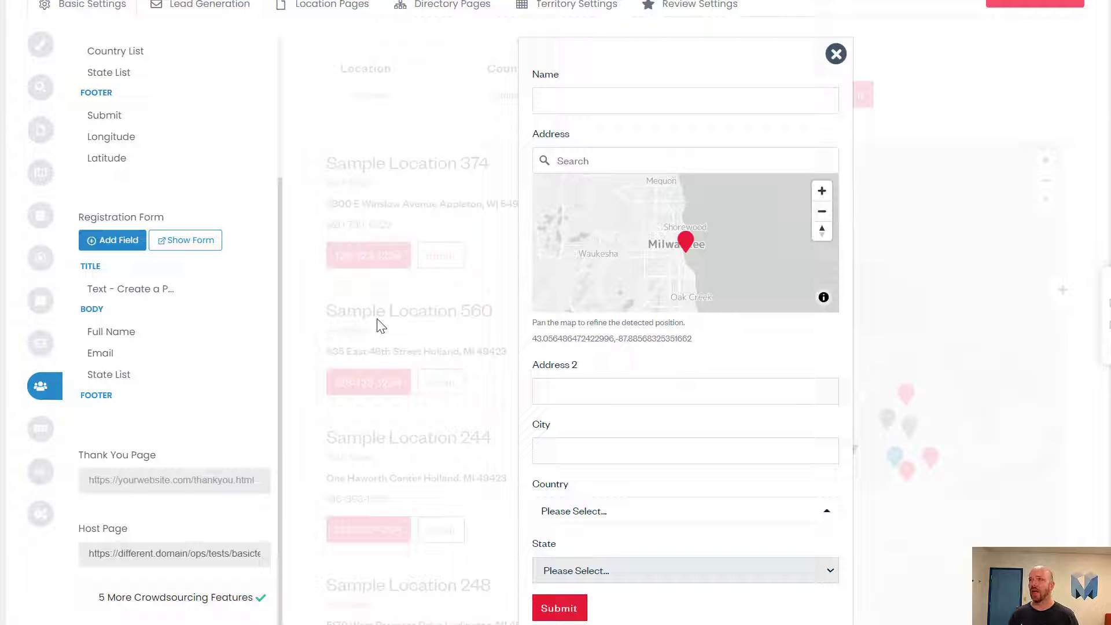
# Step: Open the location records list and select part of the Sample Location 17 name
pyautogui.scroll(2, 699, 260)
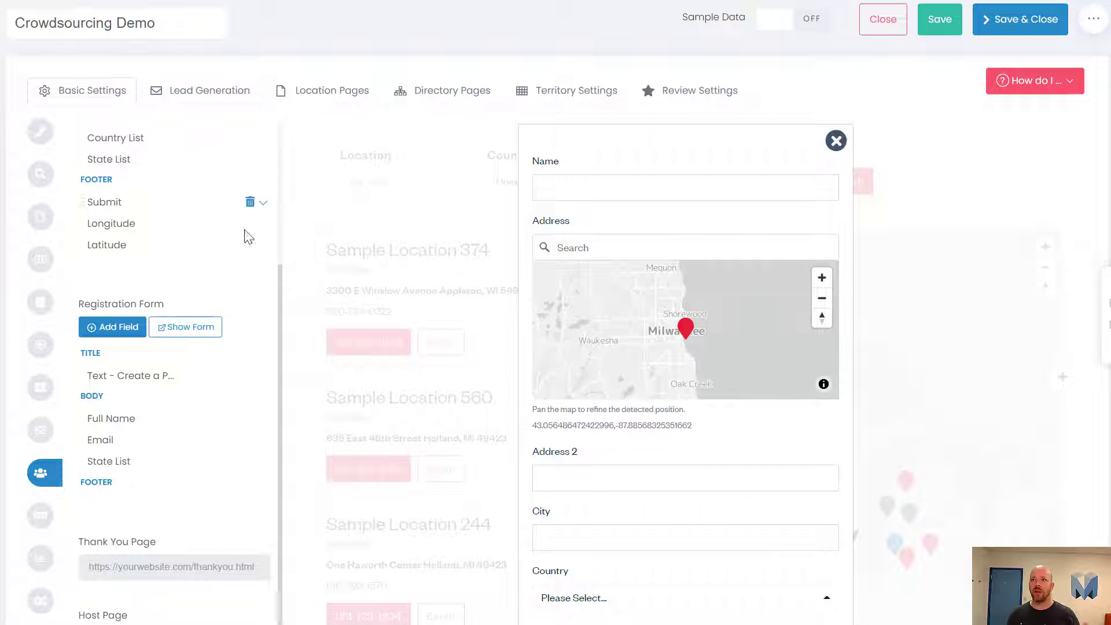
pyautogui.scroll(3, 203, 295)
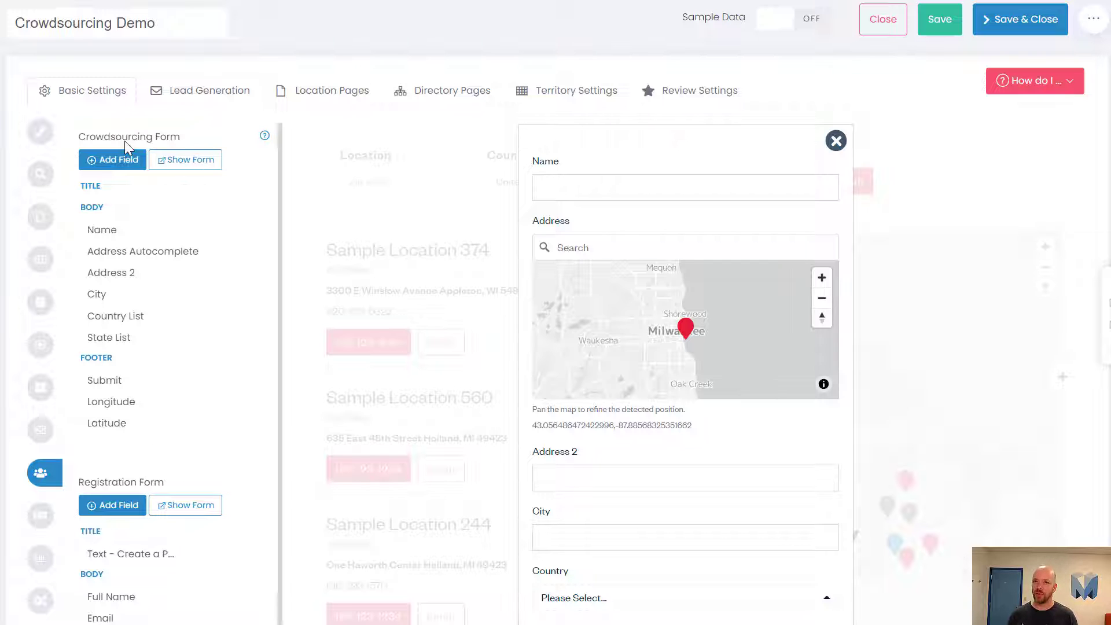
pyautogui.moveTo(121, 258)
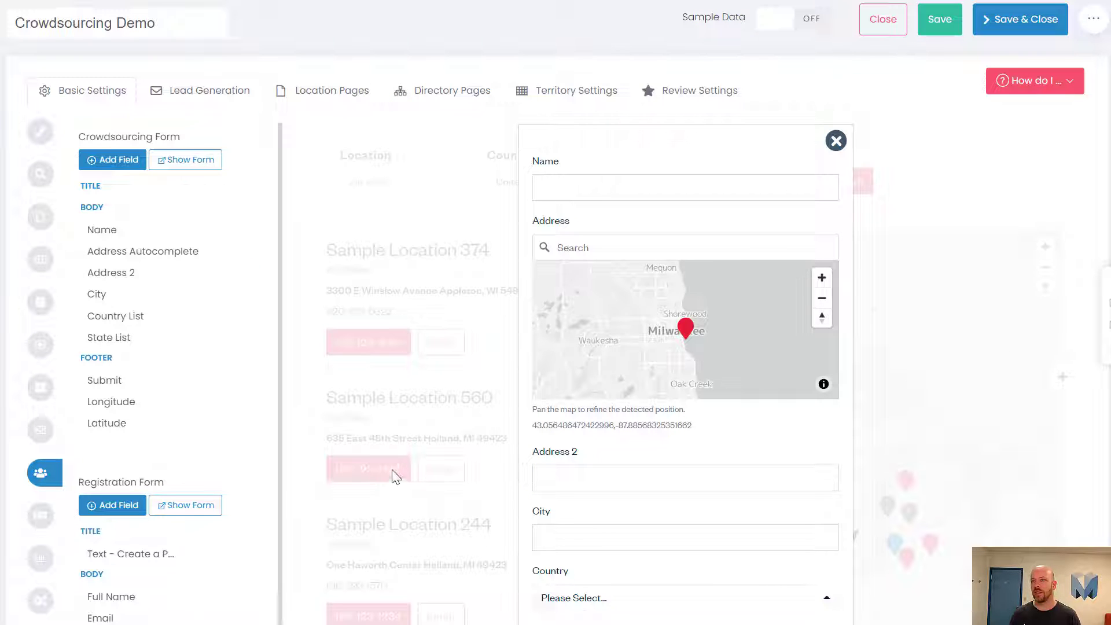
pyautogui.click(621, 198)
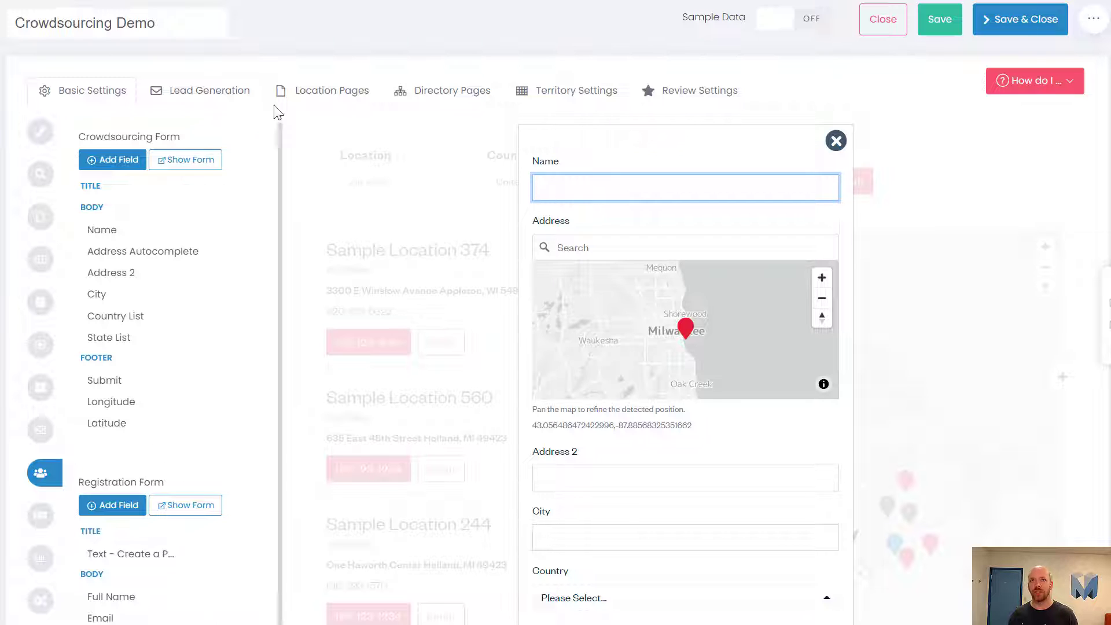
pyautogui.moveTo(48, 94)
pyautogui.rightClick(69, 78)
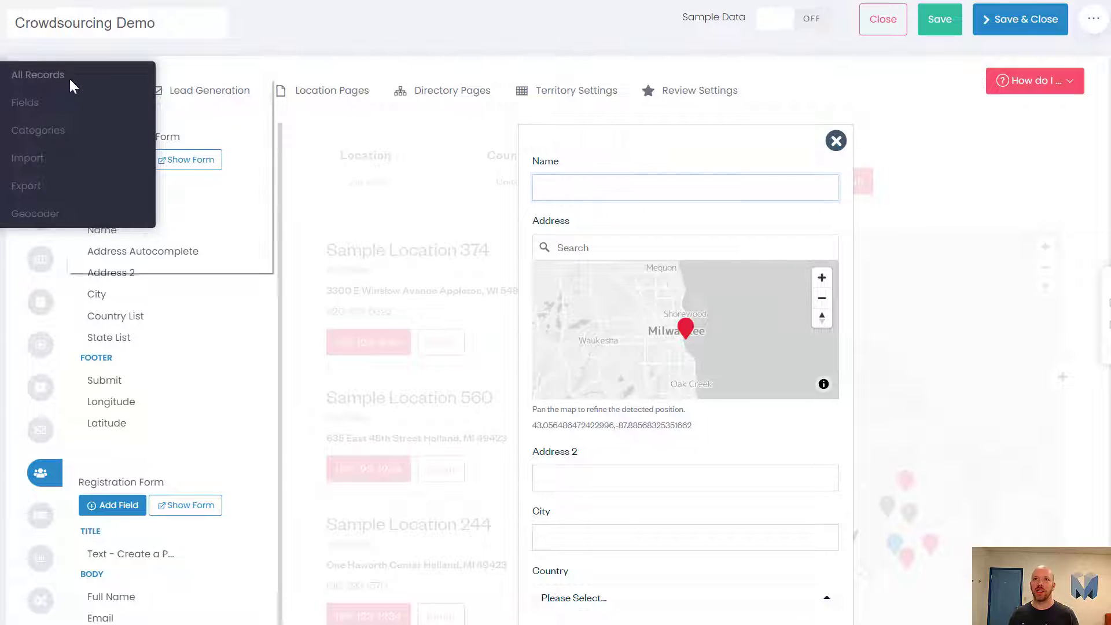
pyautogui.click(89, 88)
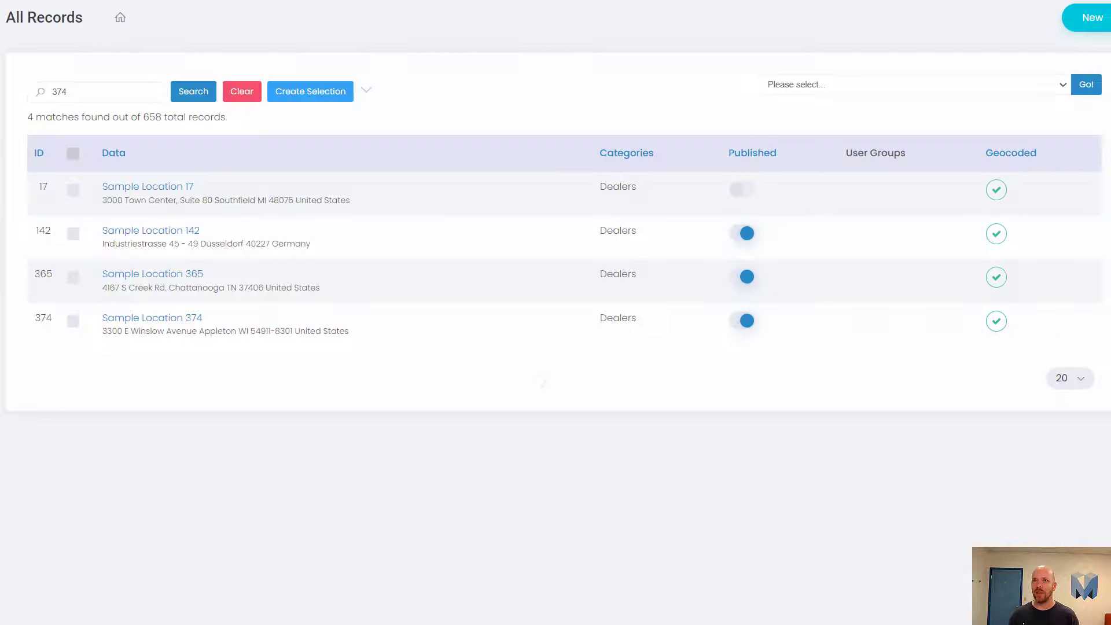
pyautogui.moveTo(238, 194); pyautogui.dragTo(136, 186)
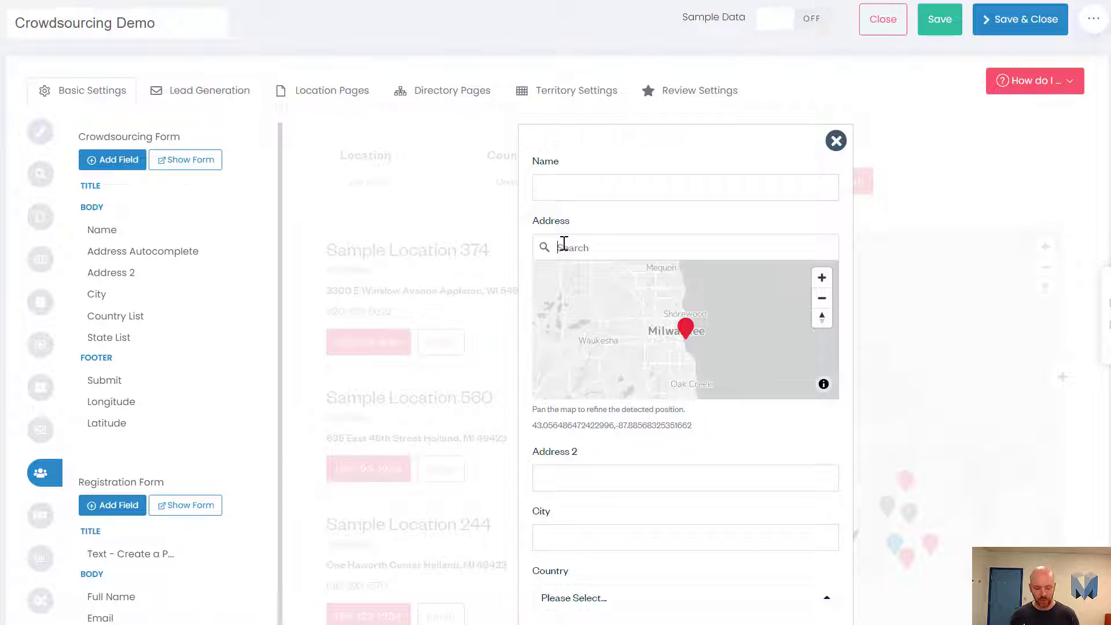
pyautogui.write('20')
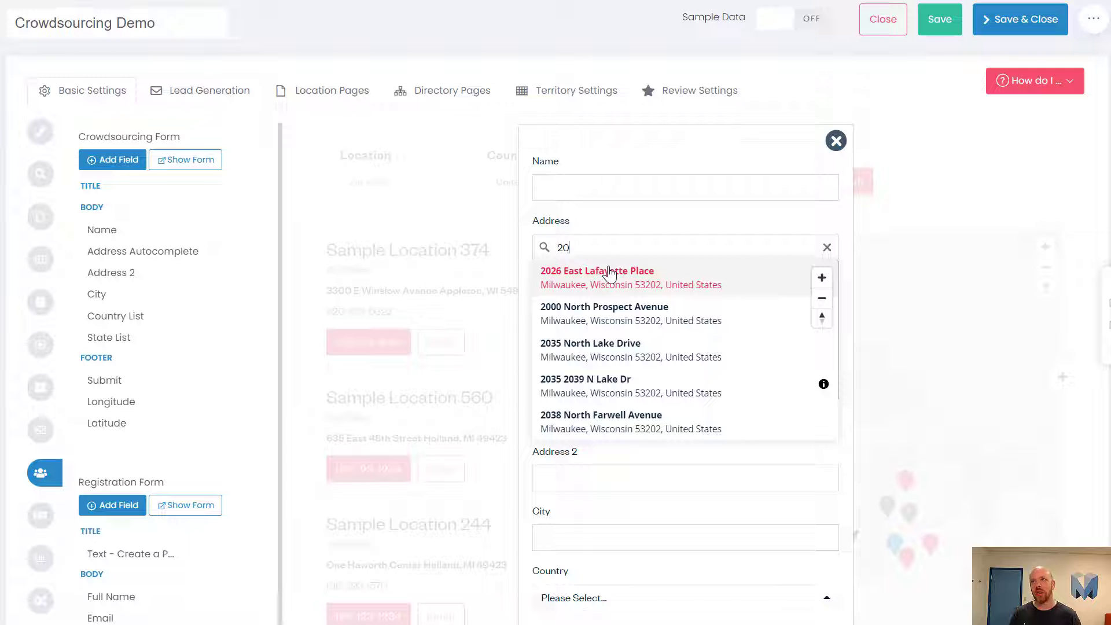
pyautogui.click(654, 275)
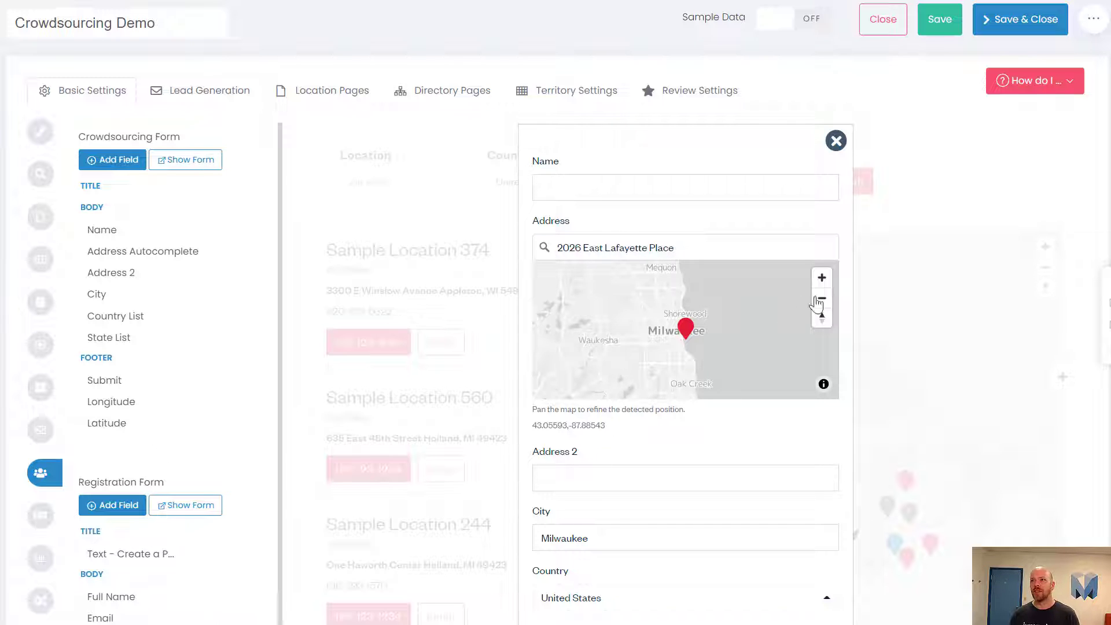
pyautogui.click(822, 277)
pyautogui.click(822, 277)
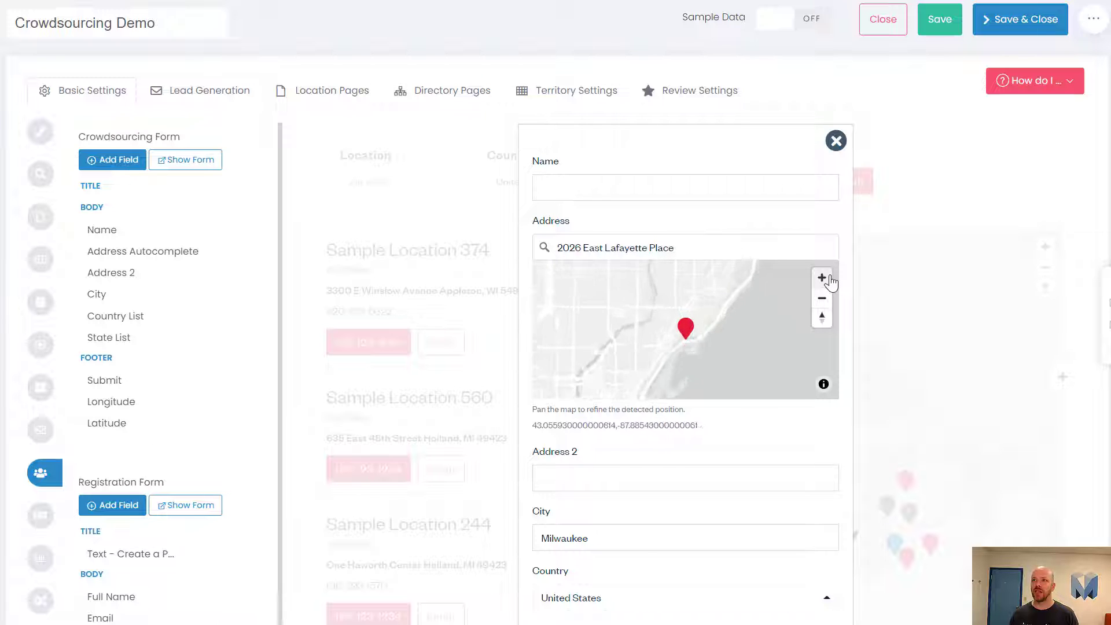
pyautogui.click(821, 278)
pyautogui.click(821, 277)
pyautogui.click(822, 278)
pyautogui.click(827, 278)
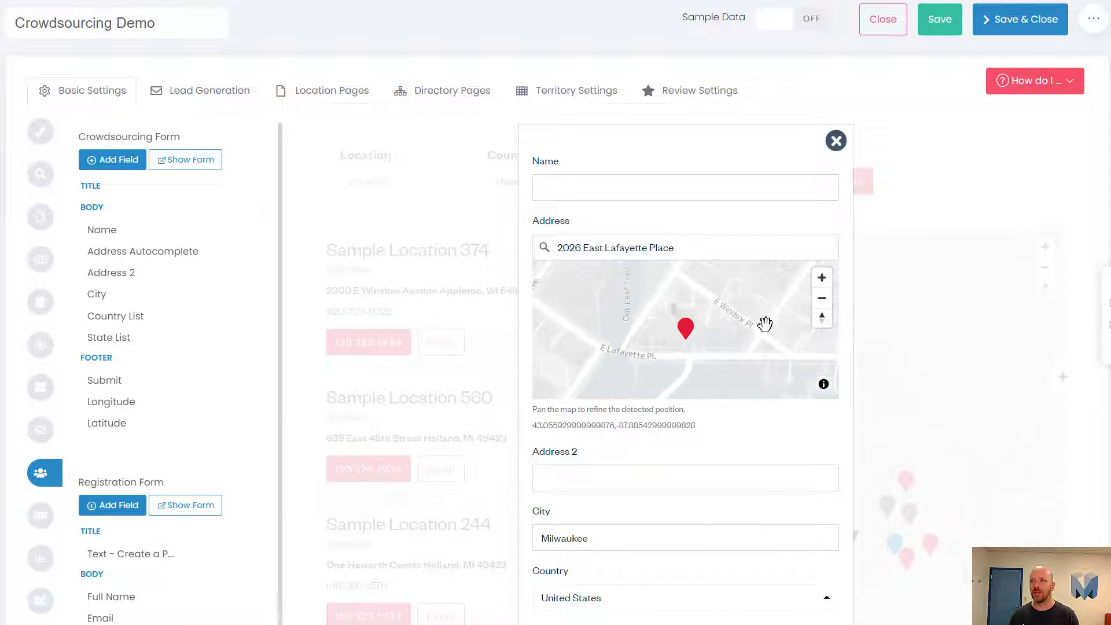
pyautogui.click(818, 283)
pyautogui.moveTo(731, 347); pyautogui.dragTo(732, 329)
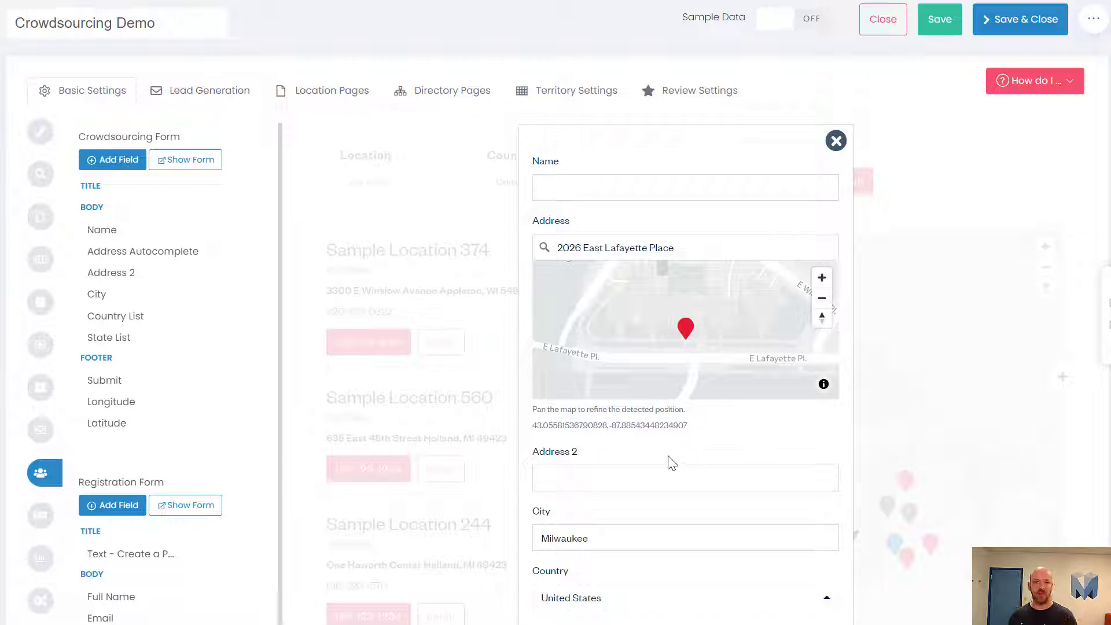
# Step: Enter Suite 110 in the Address 2 field
pyautogui.scroll(-1, 638, 489)
pyautogui.scroll(-1, 638, 488)
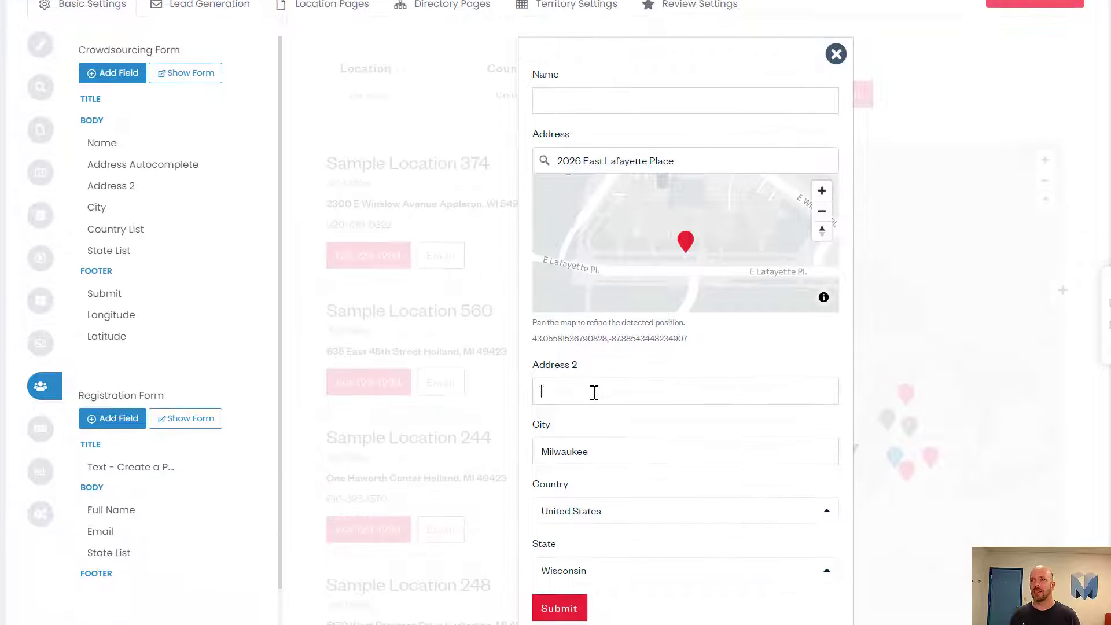
pyautogui.click(594, 392)
pyautogui.write('Suite 110')
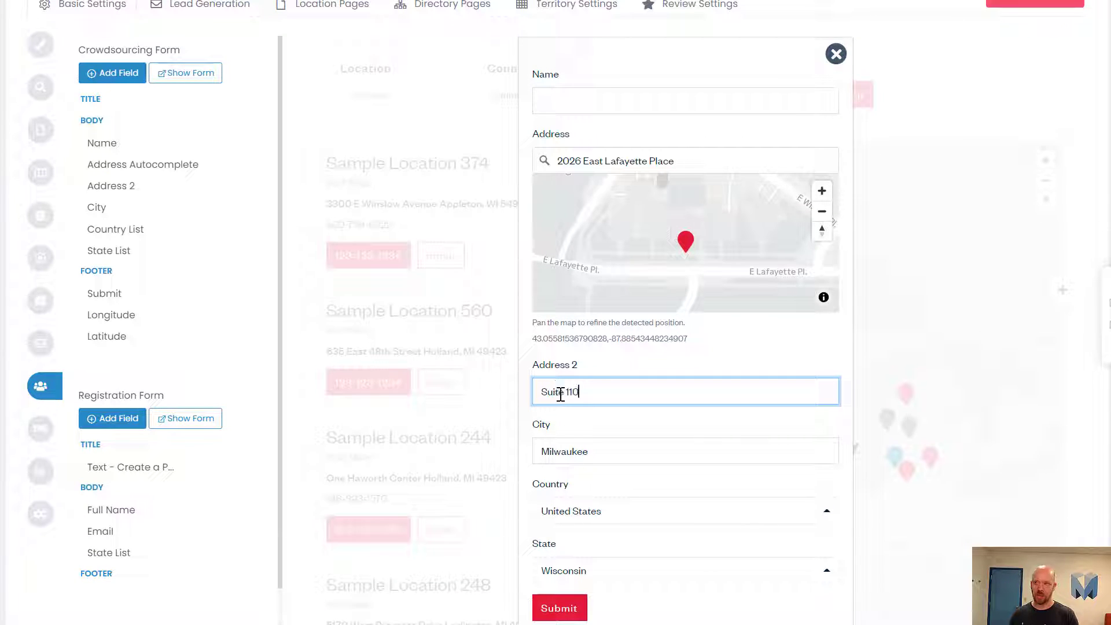
pyautogui.click(673, 433)
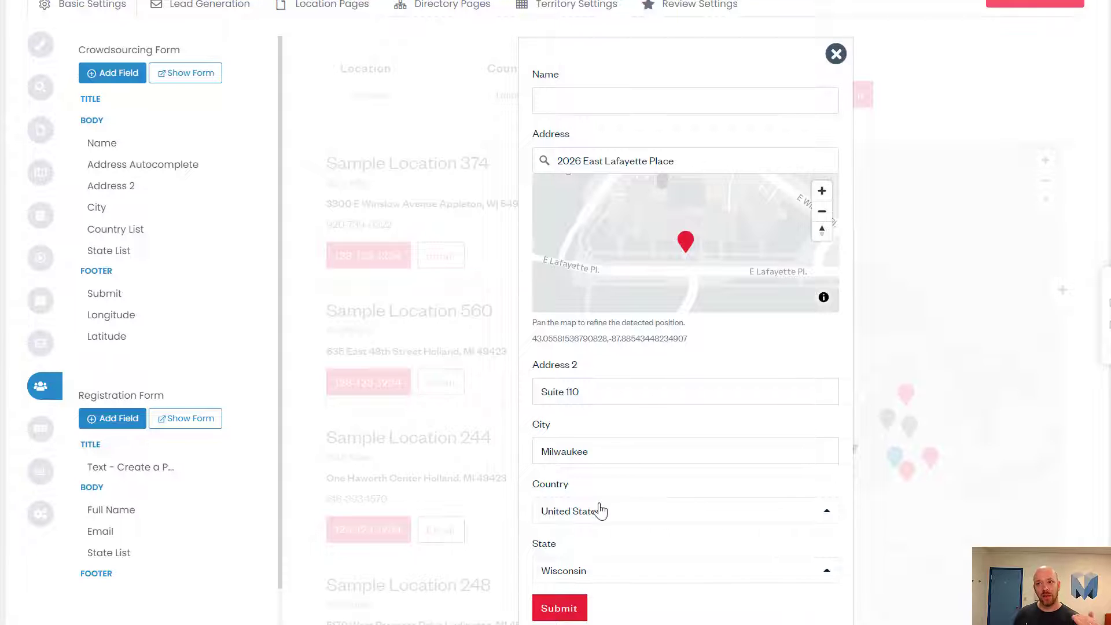
# Step: Type Test in the Name field, correcting the typo
pyautogui.scroll(-1, 599, 512)
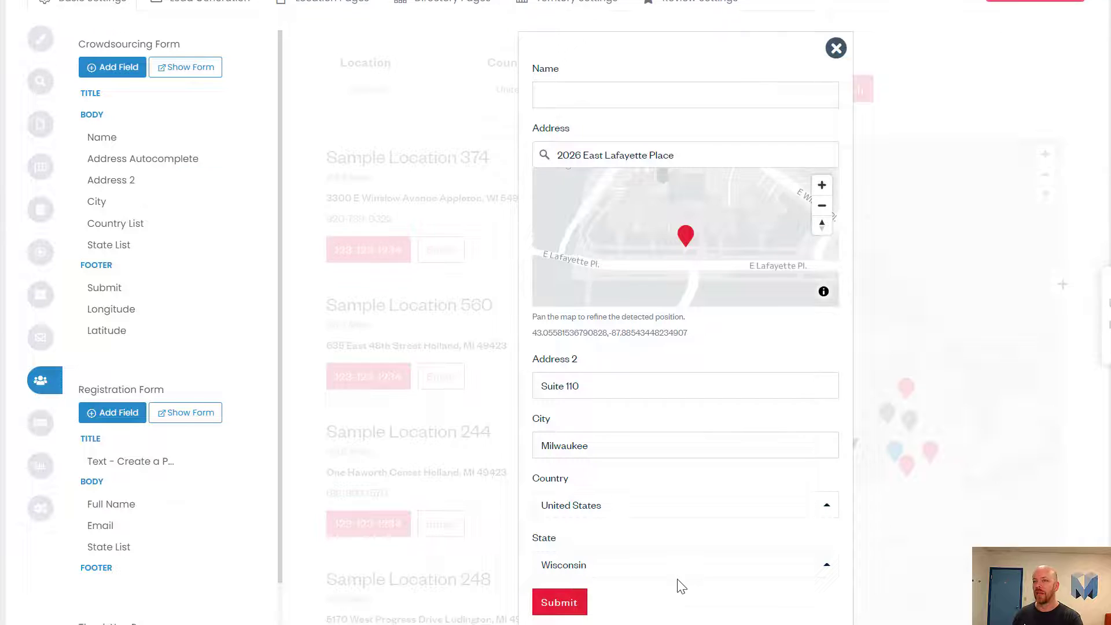
pyautogui.scroll(2, 678, 585)
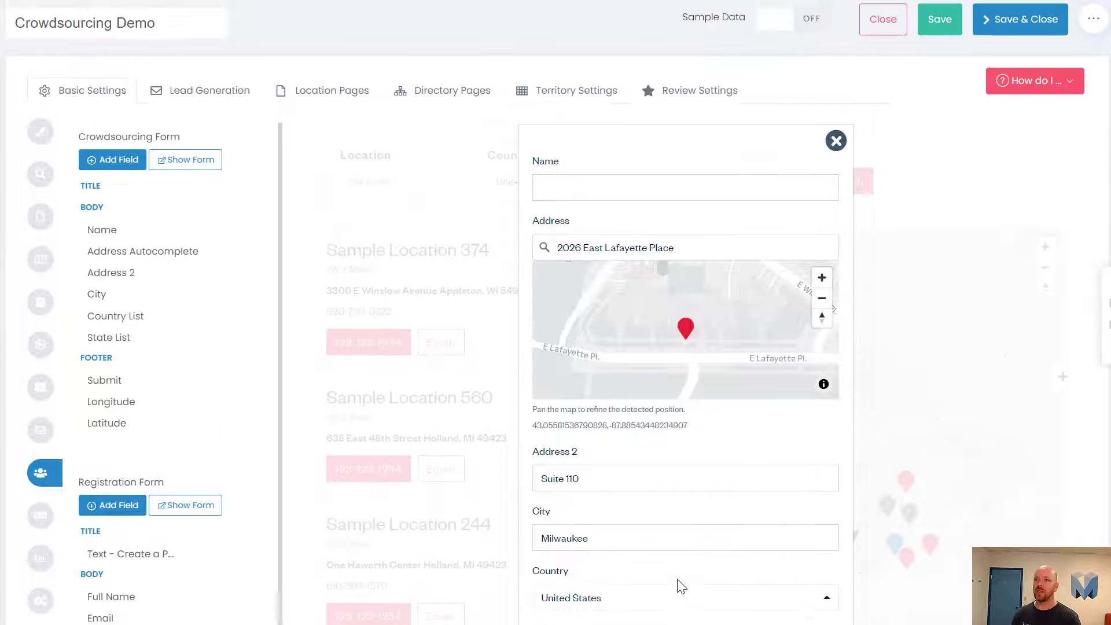
pyautogui.click(597, 181)
pyautogui.write('T')
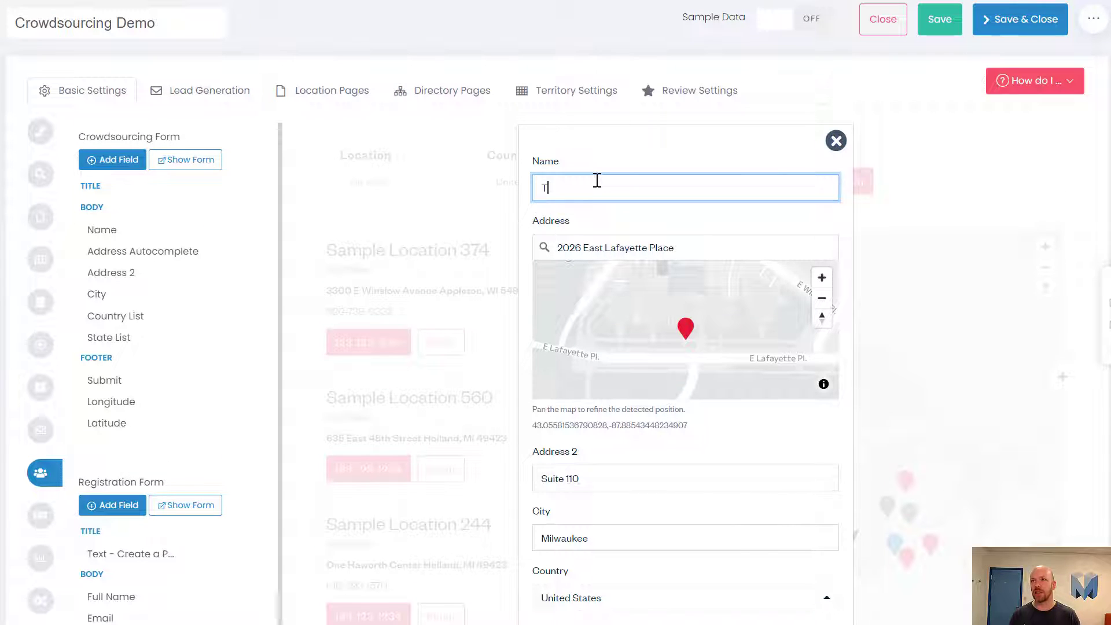
pyautogui.write('ets')
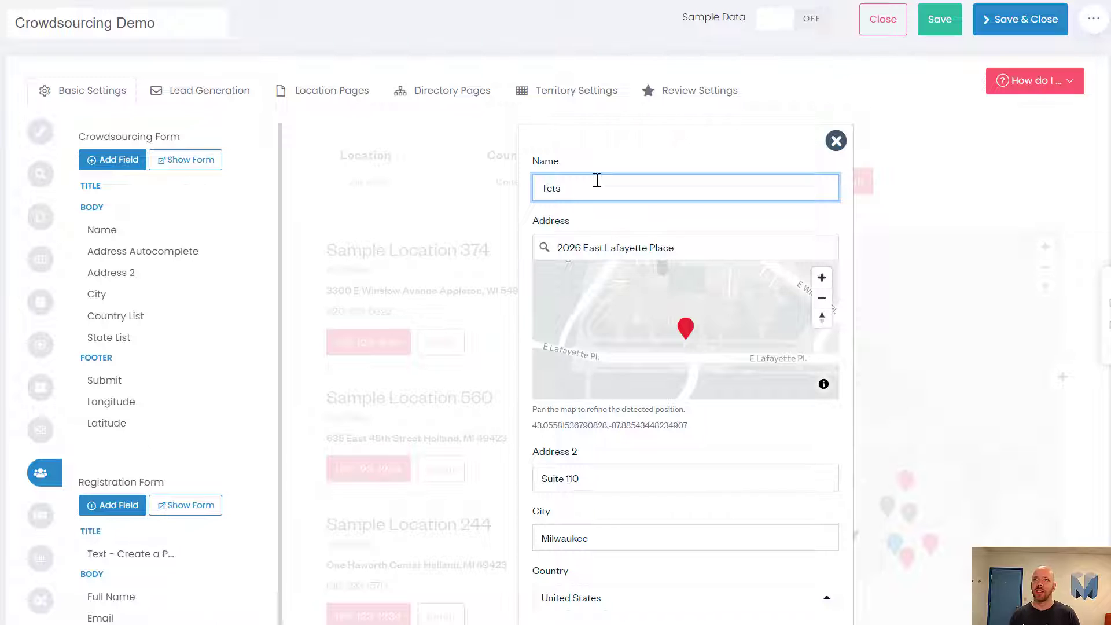
pyautogui.press('BackSpace')
pyautogui.press('BackSpace')
pyautogui.write('st')
pyautogui.scroll(-2, 632, 531)
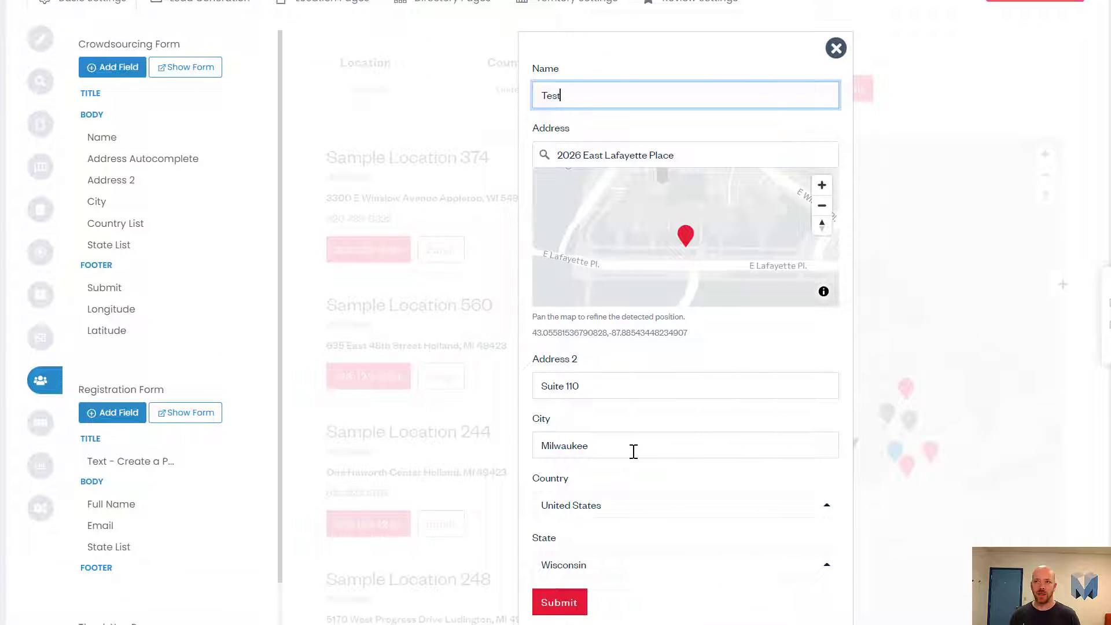
pyautogui.moveTo(152, 234)
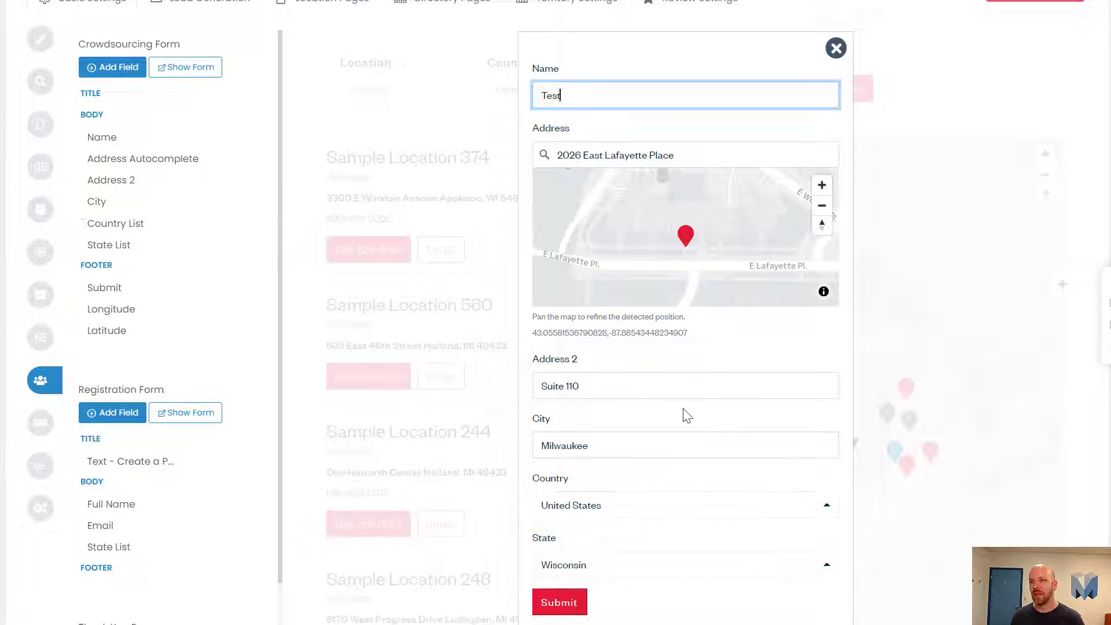
# Step: Try Australia as the country and view its state list without choosing one
pyautogui.click(621, 514)
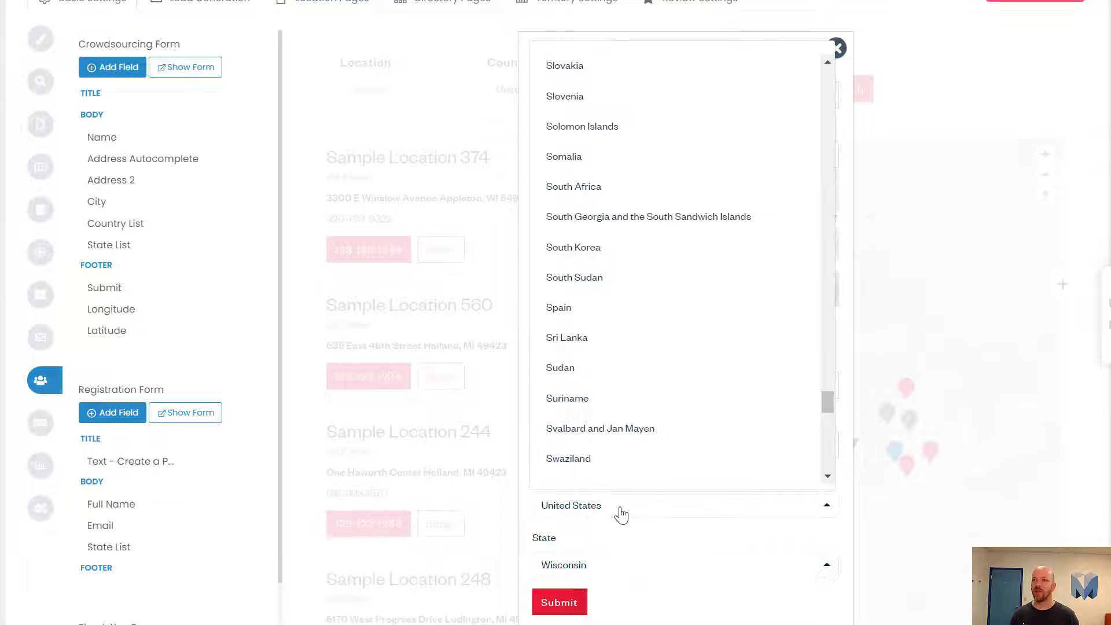
pyautogui.click(525, 518)
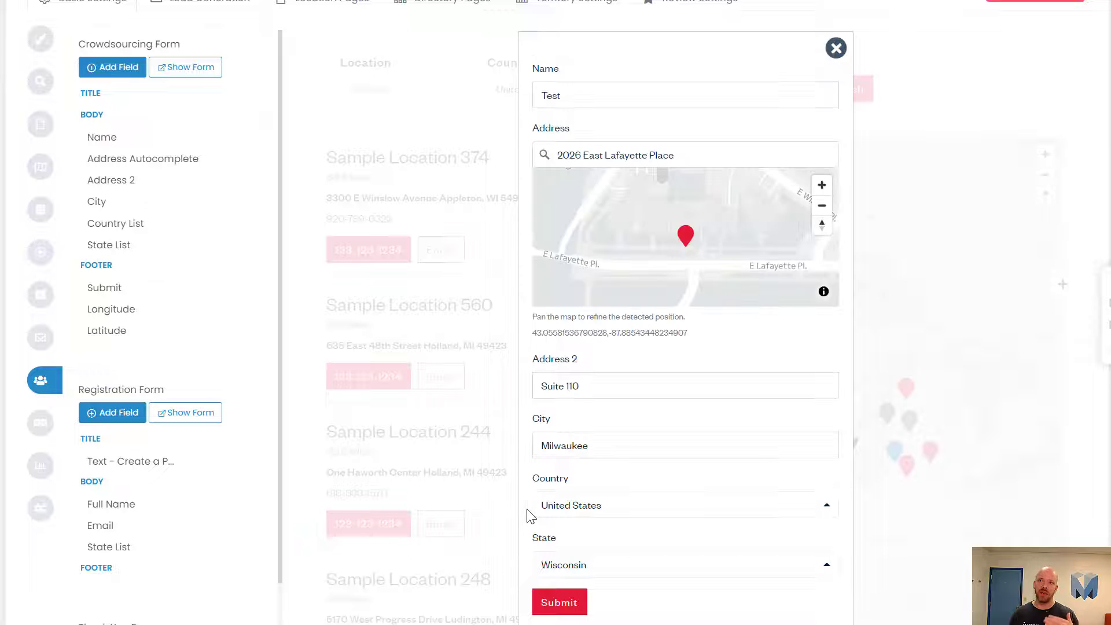
pyautogui.click(570, 512)
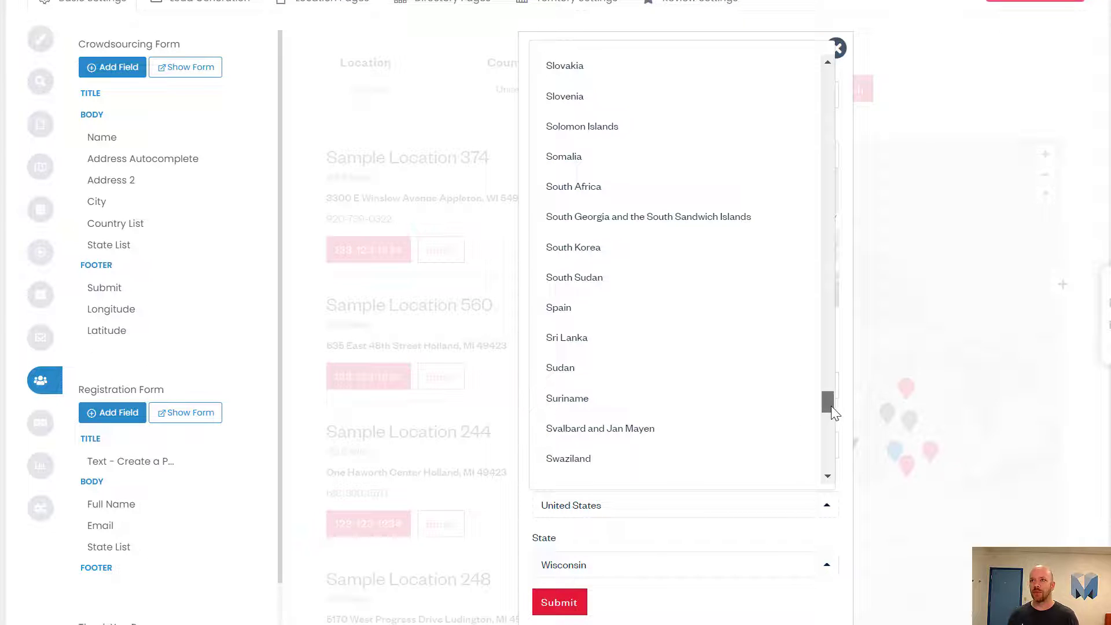
pyautogui.moveTo(830, 405); pyautogui.dragTo(861, 94)
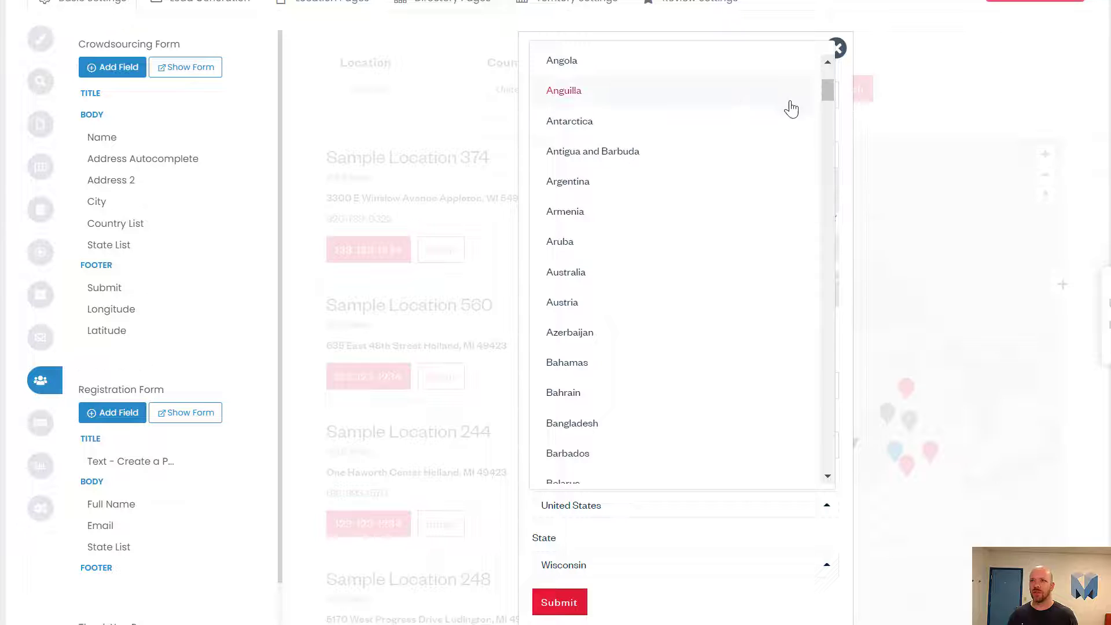
pyautogui.scroll(2, 754, 162)
pyautogui.click(601, 368)
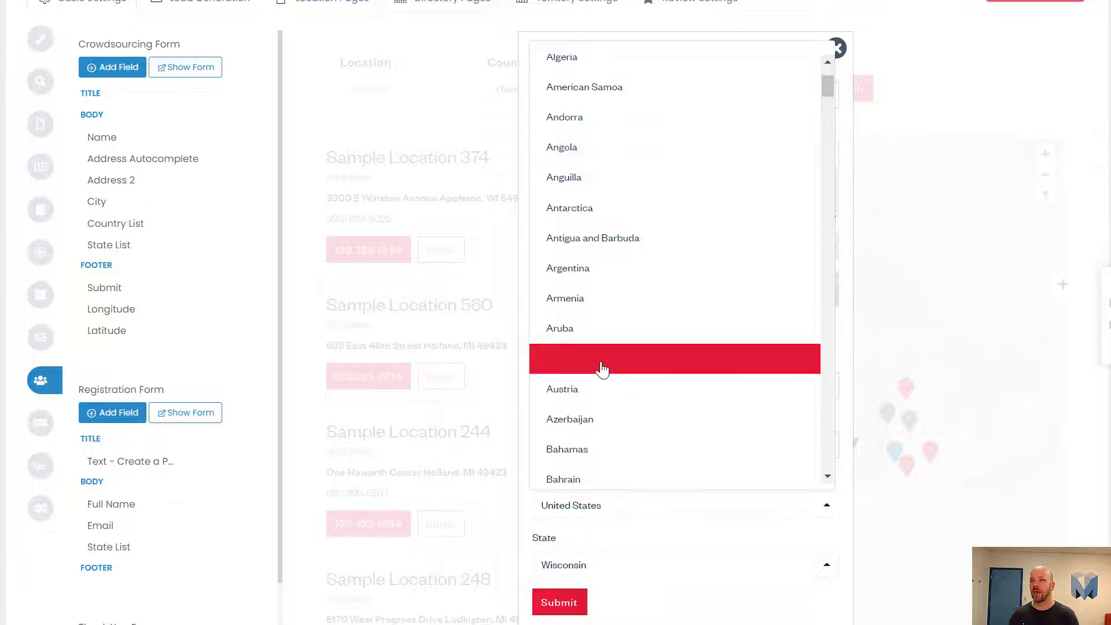
pyautogui.click(624, 572)
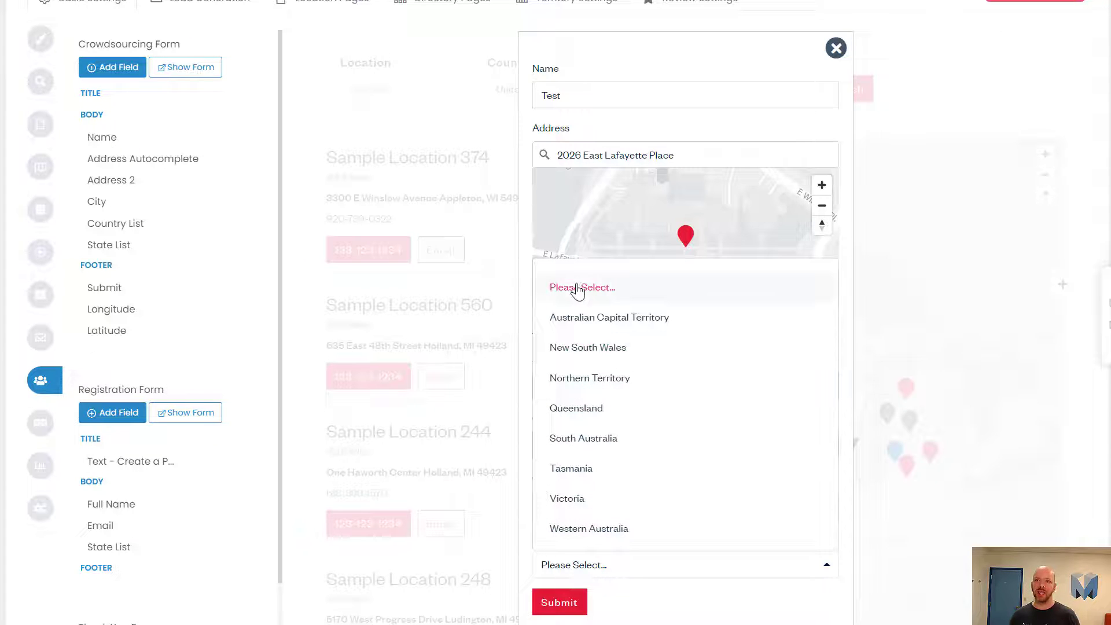
pyautogui.click(618, 292)
# Step: Choose United States as the country
pyautogui.click(671, 507)
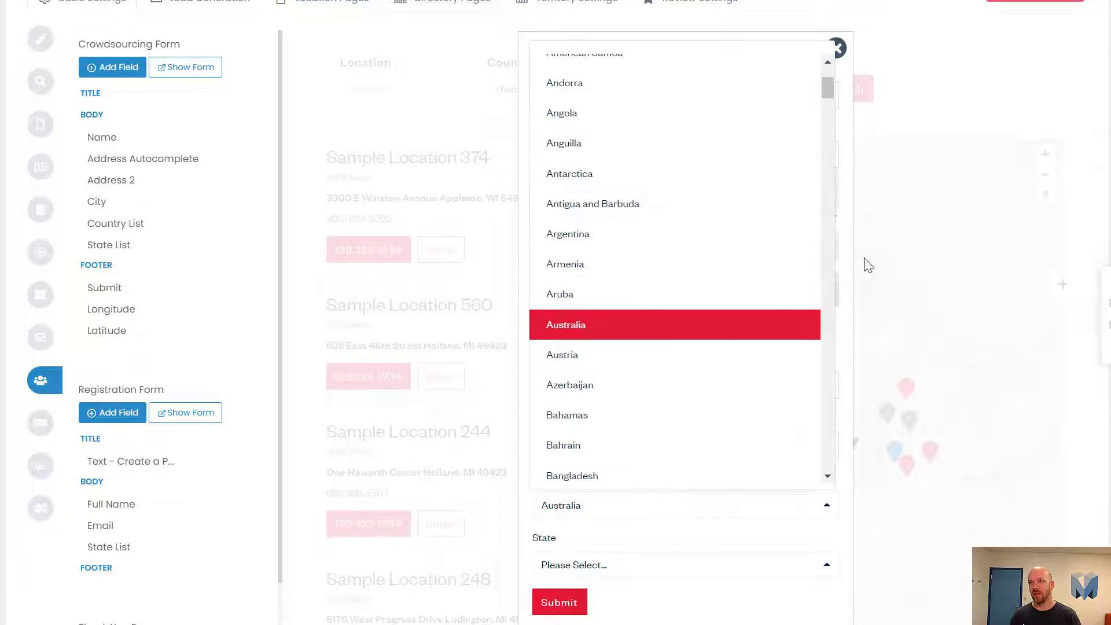
pyautogui.moveTo(831, 85); pyautogui.dragTo(836, 447)
pyautogui.click(656, 411)
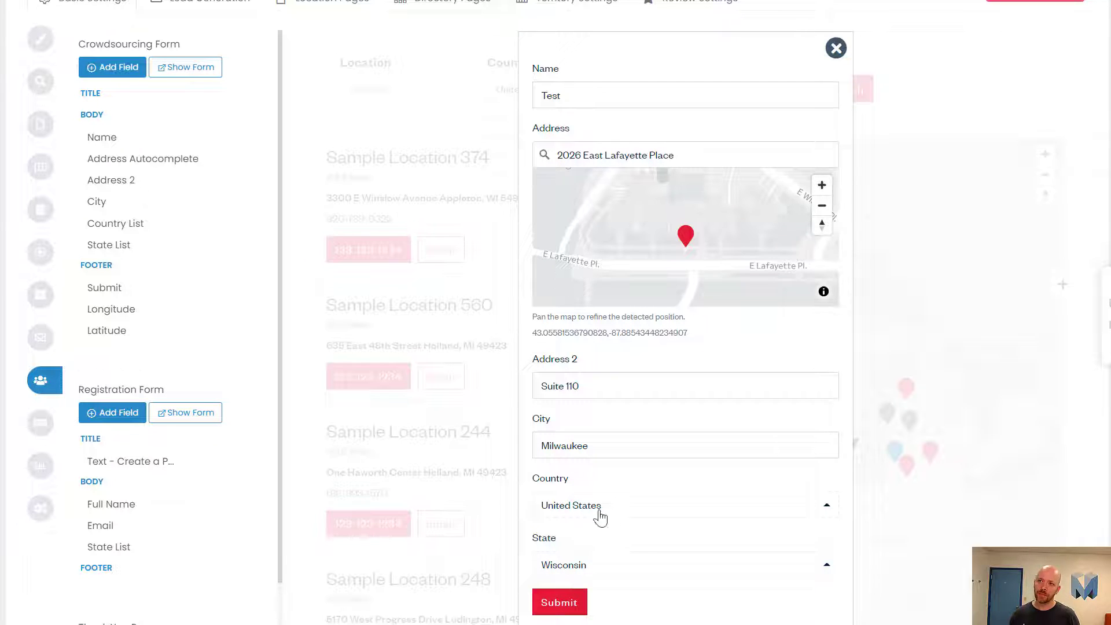
pyautogui.scroll(2, 626, 526)
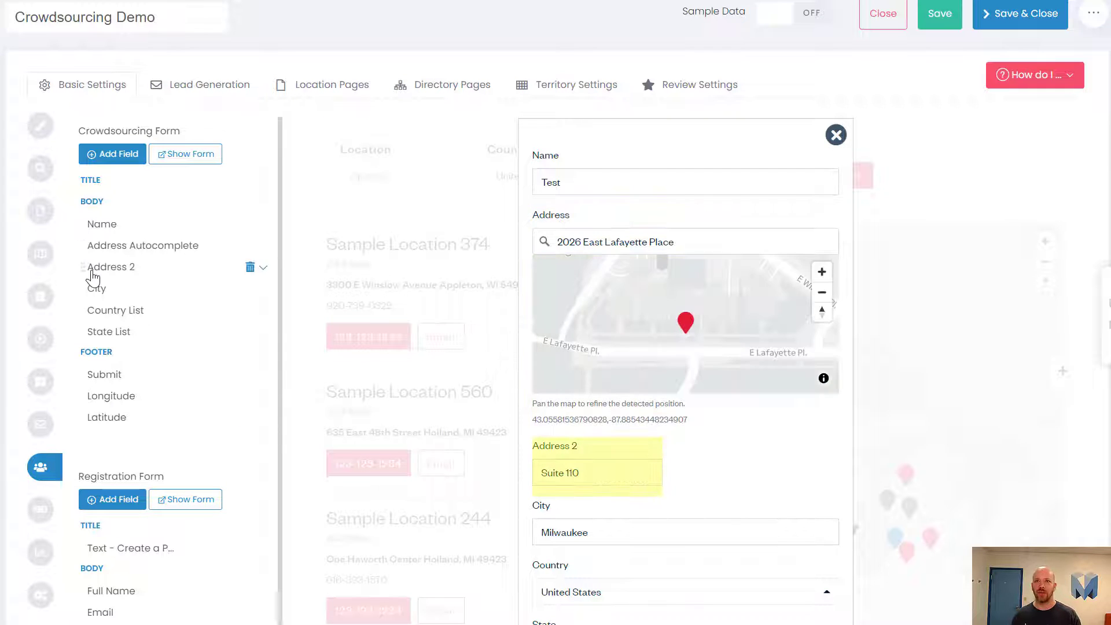
# Step: Search the field list for 'ph' and add the Phone field to the form body
pyautogui.click(114, 153)
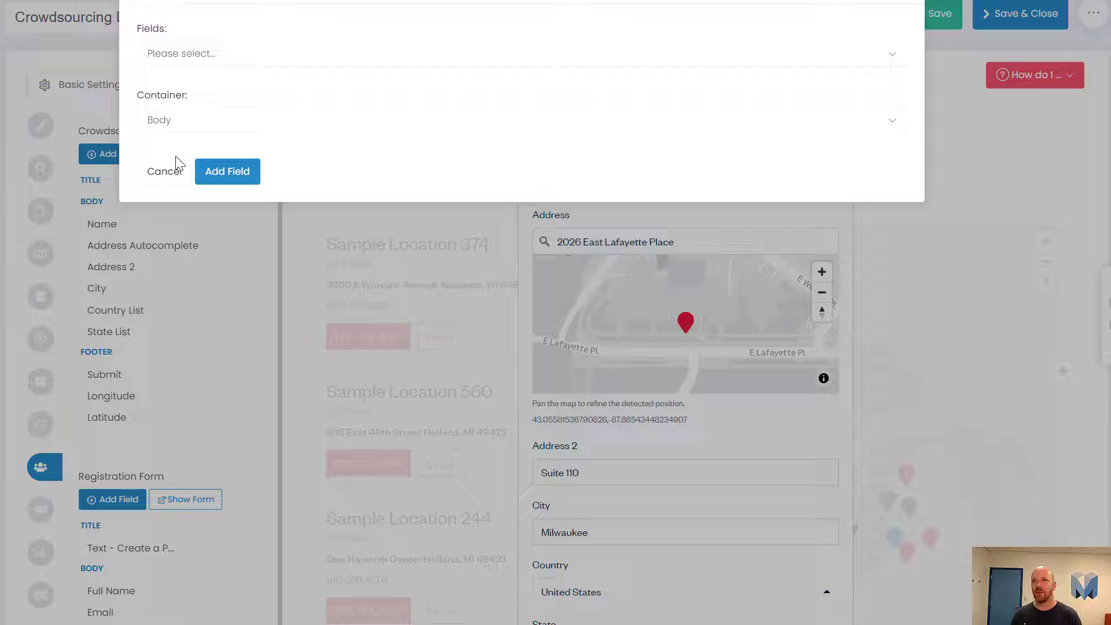
pyautogui.click(248, 58)
pyautogui.write('phn')
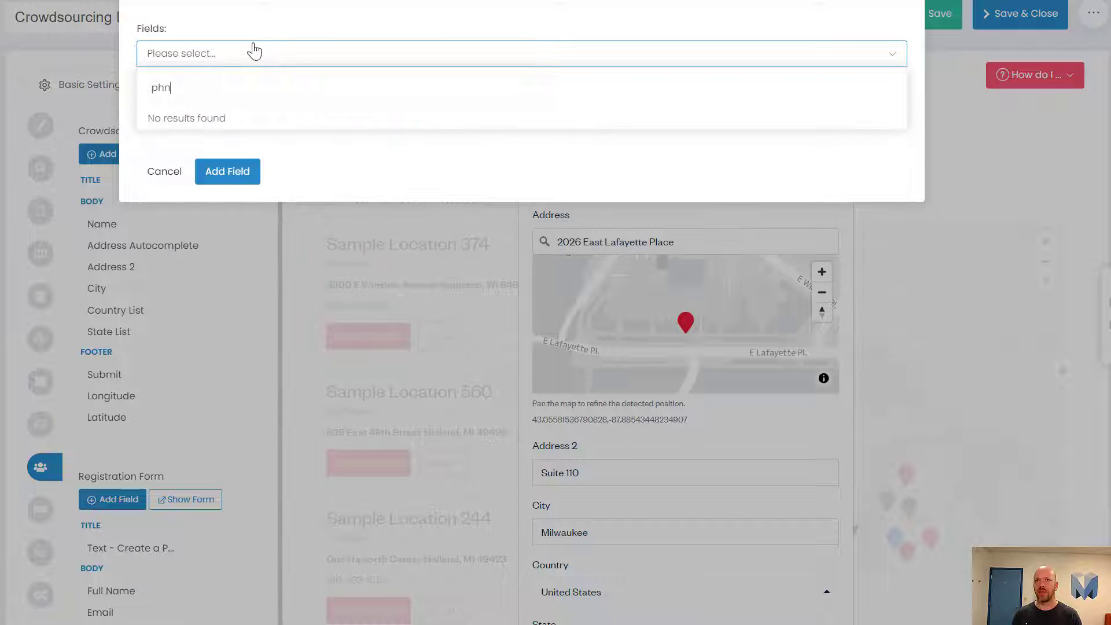
pyautogui.press('BackSpace')
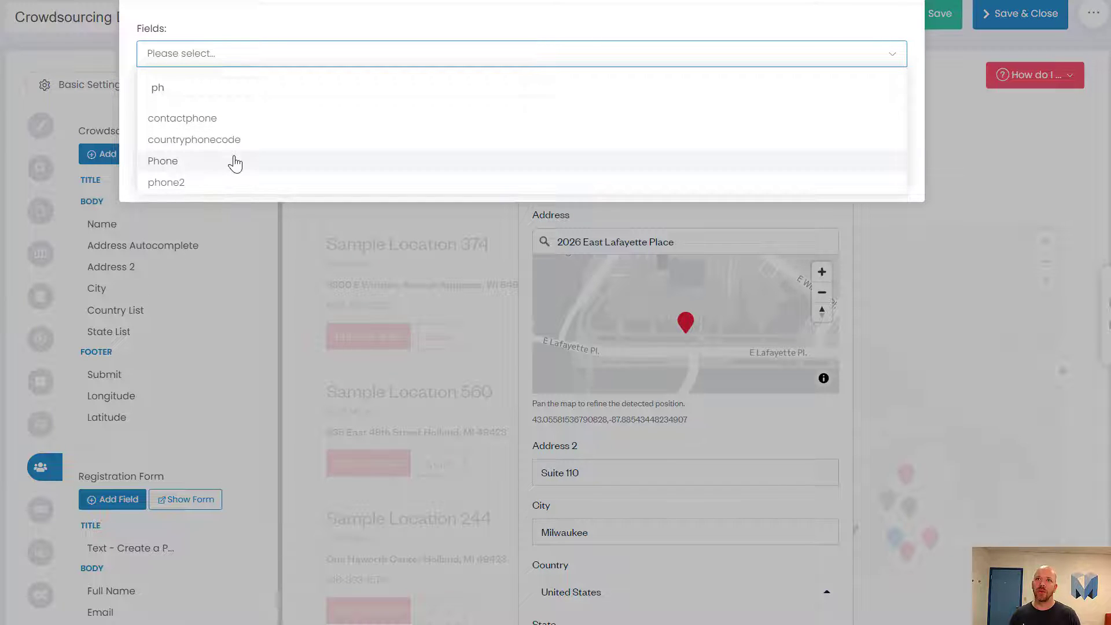
pyautogui.click(231, 161)
pyautogui.click(226, 172)
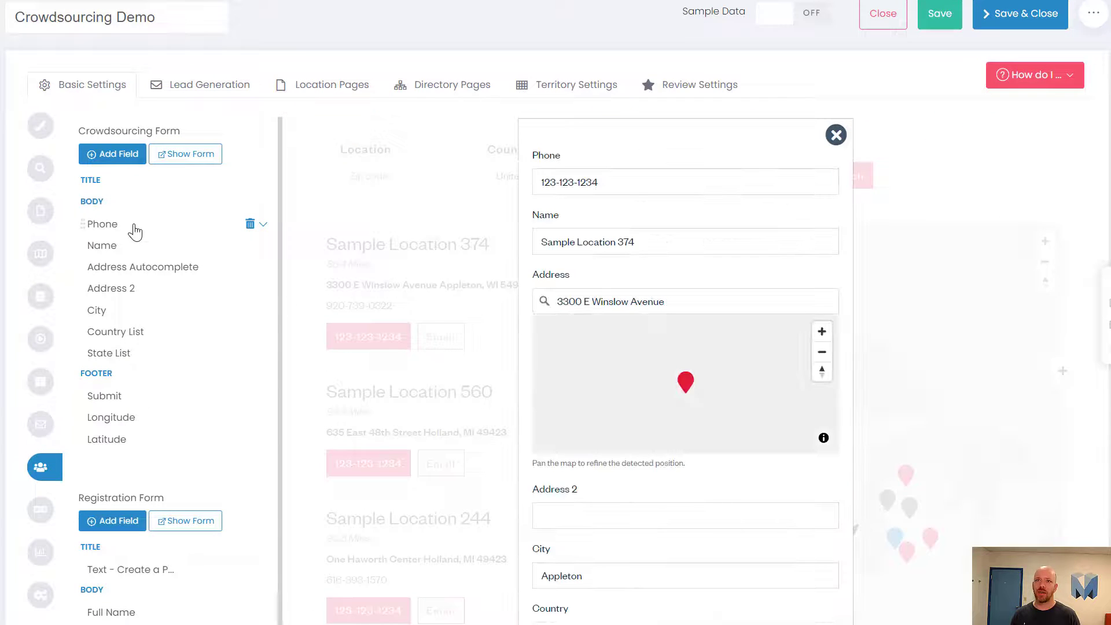
# Step: Replace the preview's sample phone number with the test value 32
pyautogui.moveTo(601, 183); pyautogui.dragTo(479, 185)
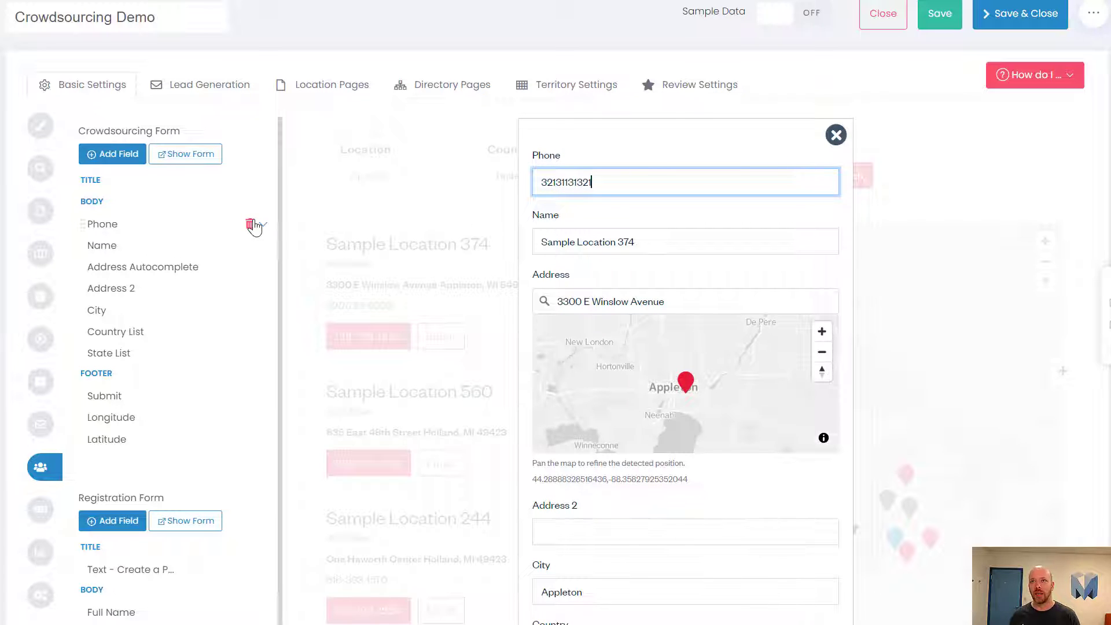
pyautogui.click(265, 229)
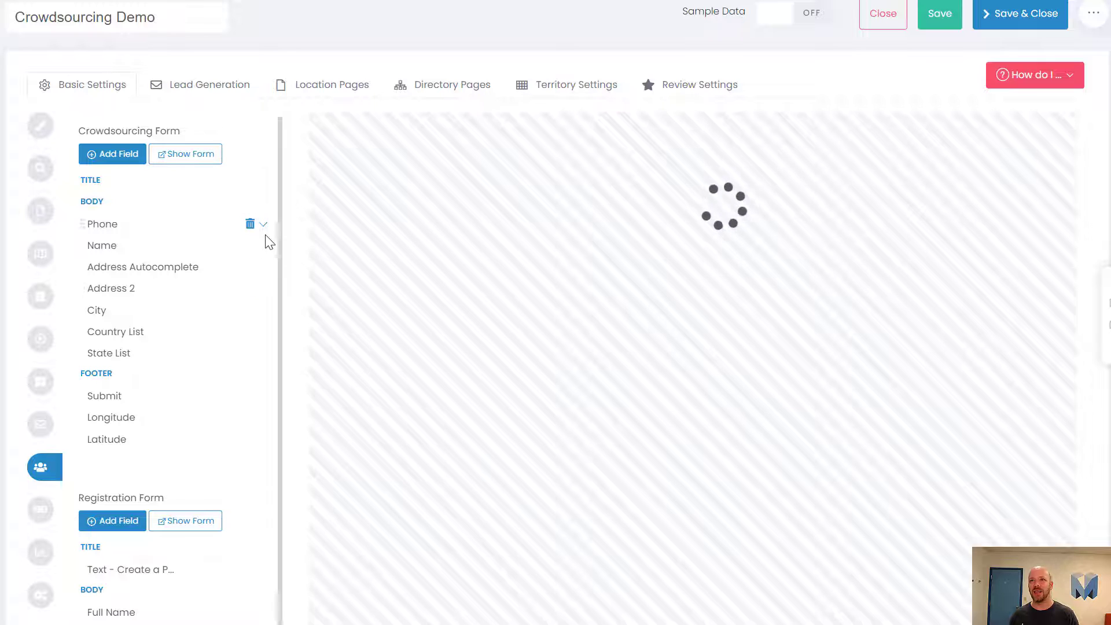
# Step: Set the Phone field's Template to Phone and view the +1 dialing code list
pyautogui.click(266, 230)
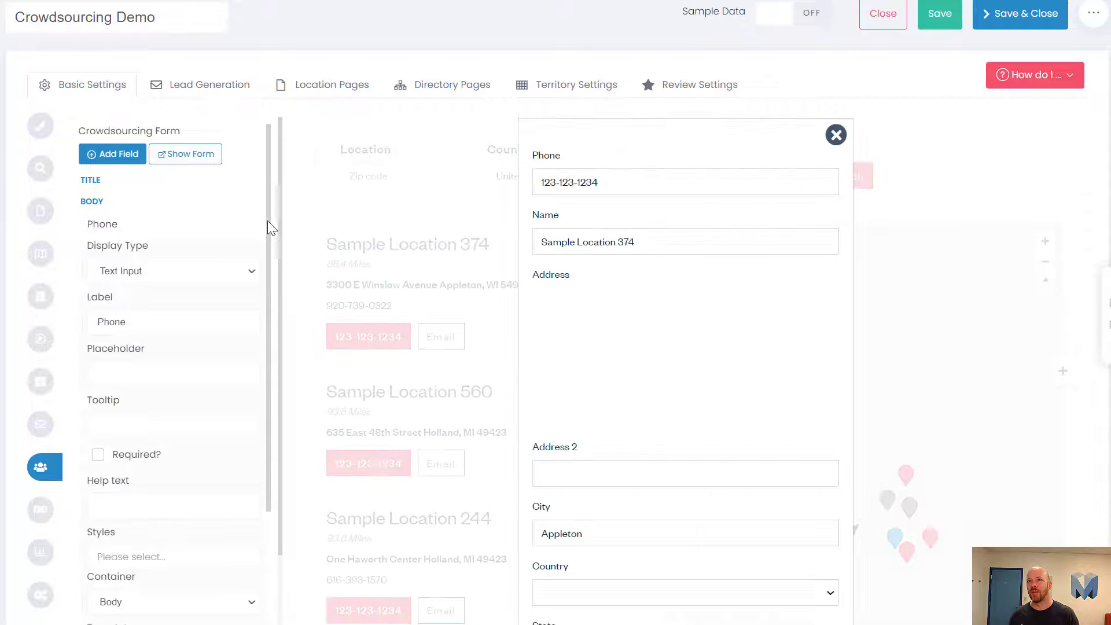
pyautogui.scroll(-2, 184, 584)
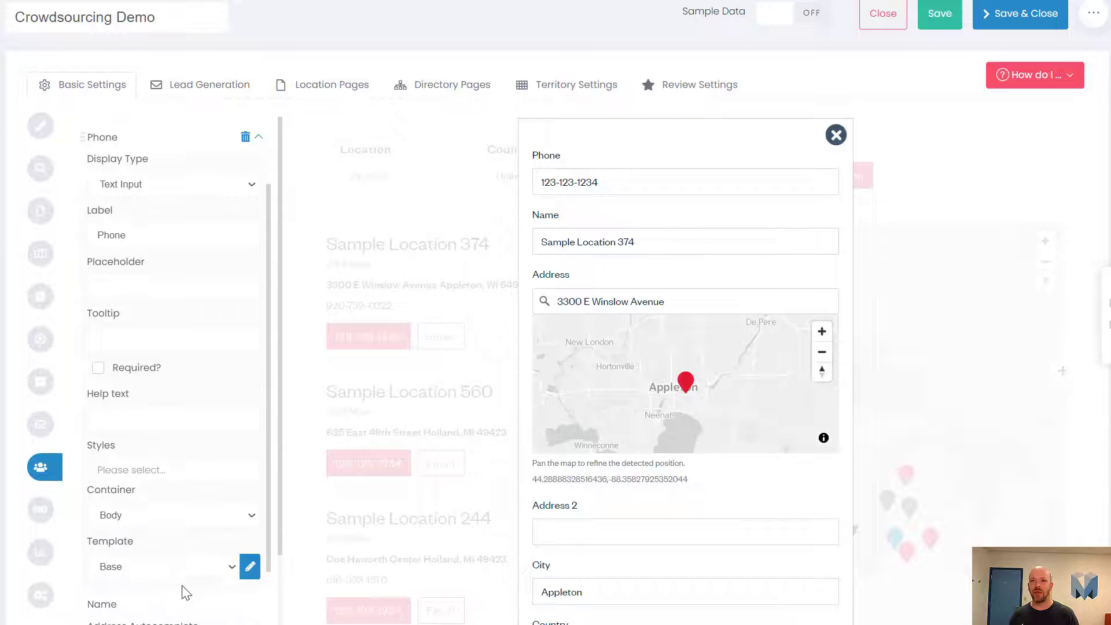
pyautogui.click(186, 570)
pyautogui.click(158, 599)
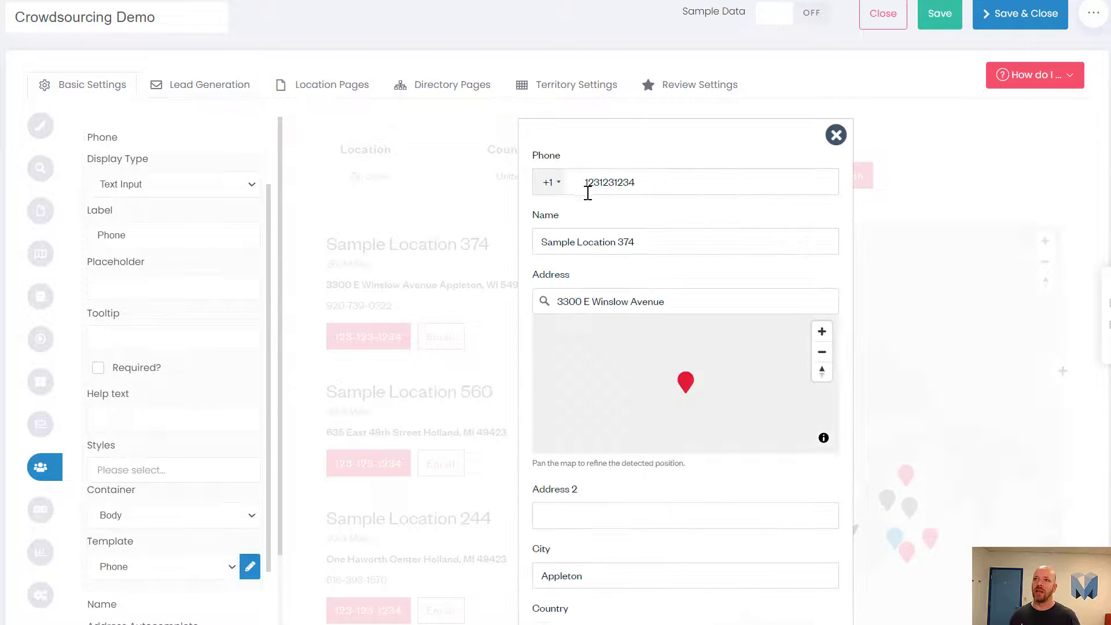
pyautogui.click(551, 184)
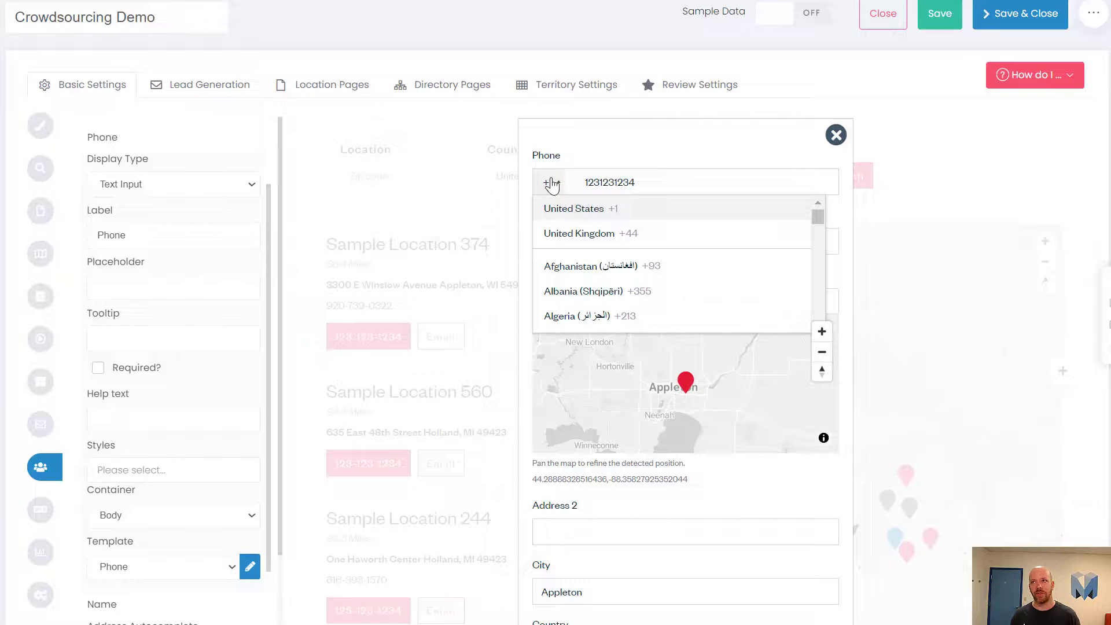
pyautogui.click(582, 210)
pyautogui.tripleClick(640, 181)
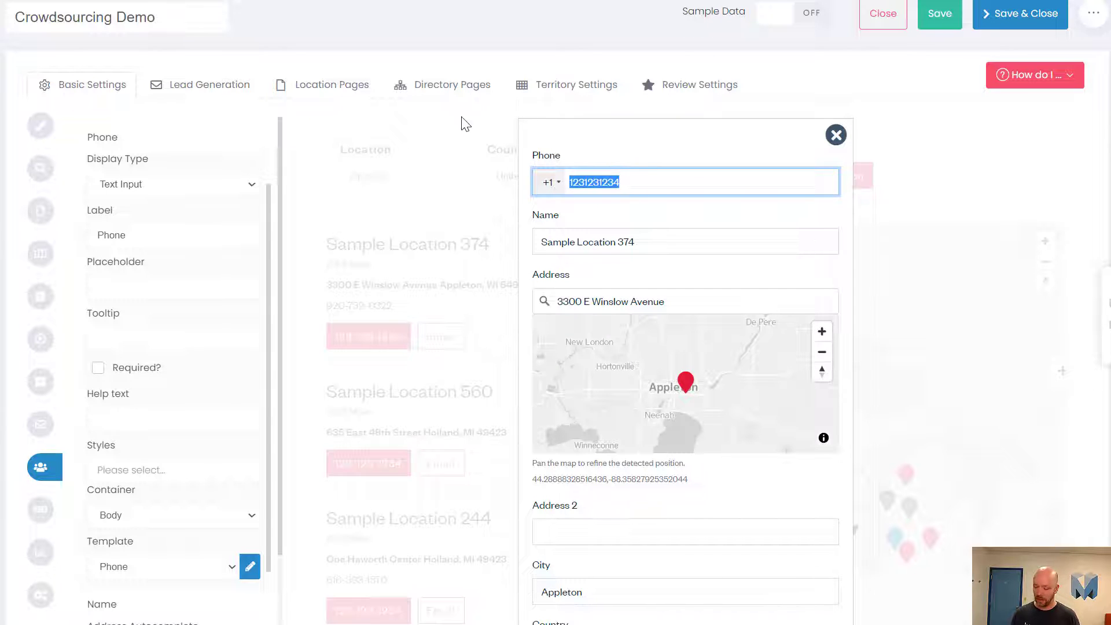
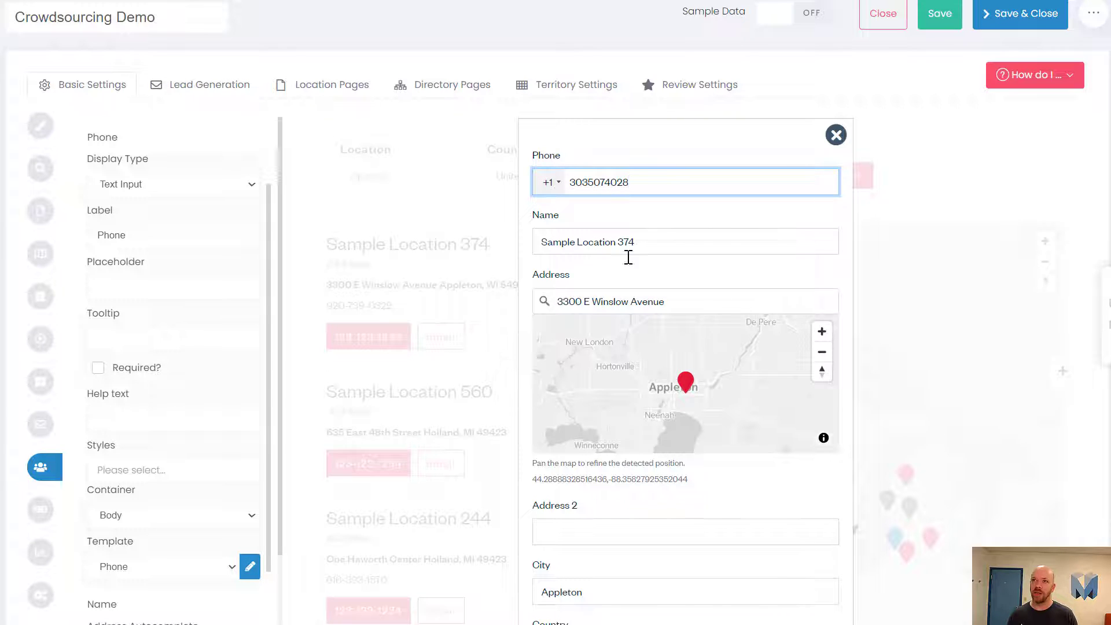
pyautogui.scroll(-2, 721, 320)
pyautogui.scroll(2, 719, 292)
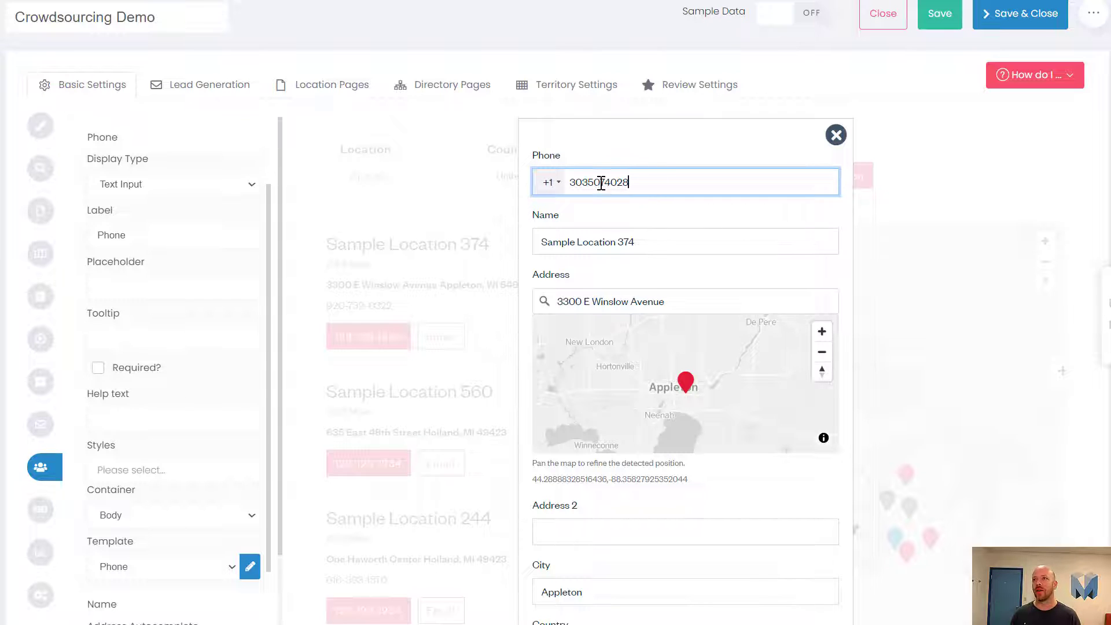
pyautogui.moveTo(633, 181); pyautogui.dragTo(538, 165)
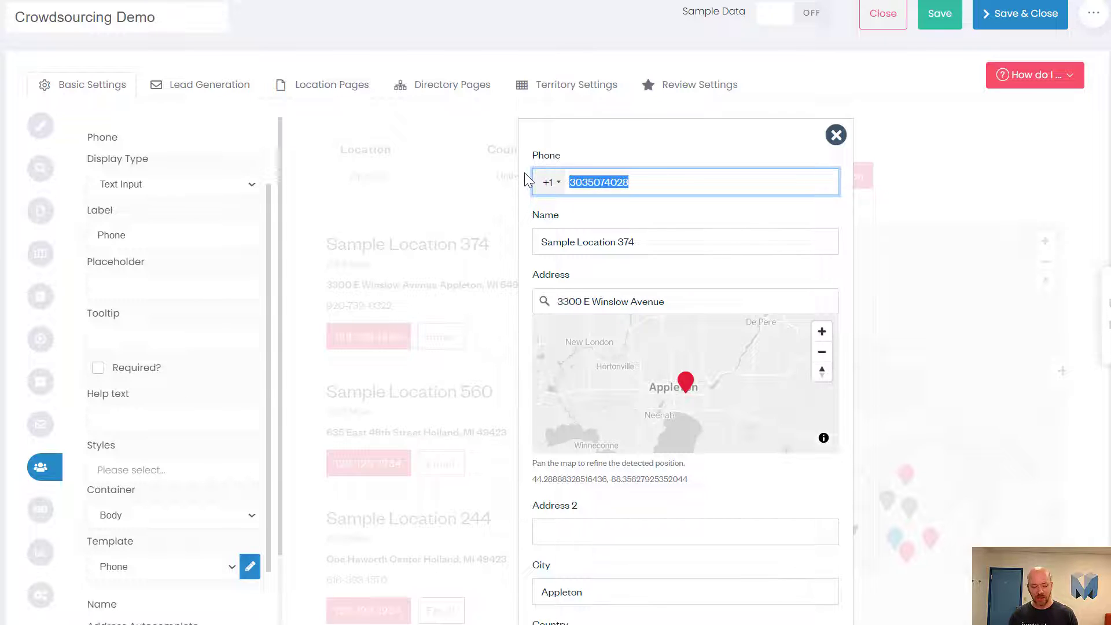
pyautogui.write('123123')
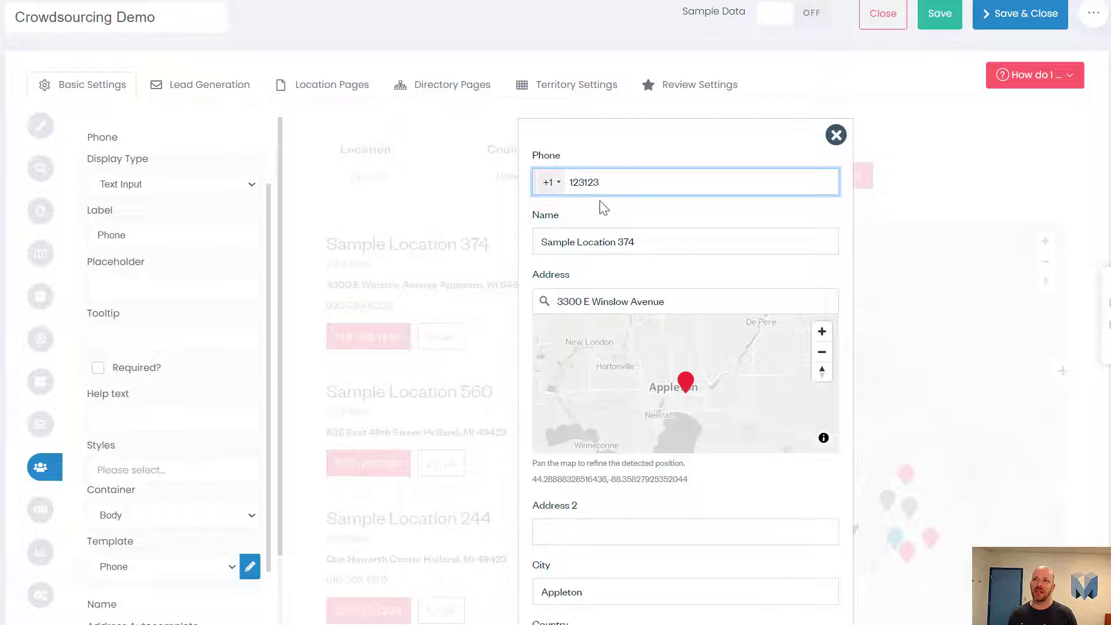
pyautogui.write('1233')
pyautogui.press('BackSpace')
pyautogui.write('4')
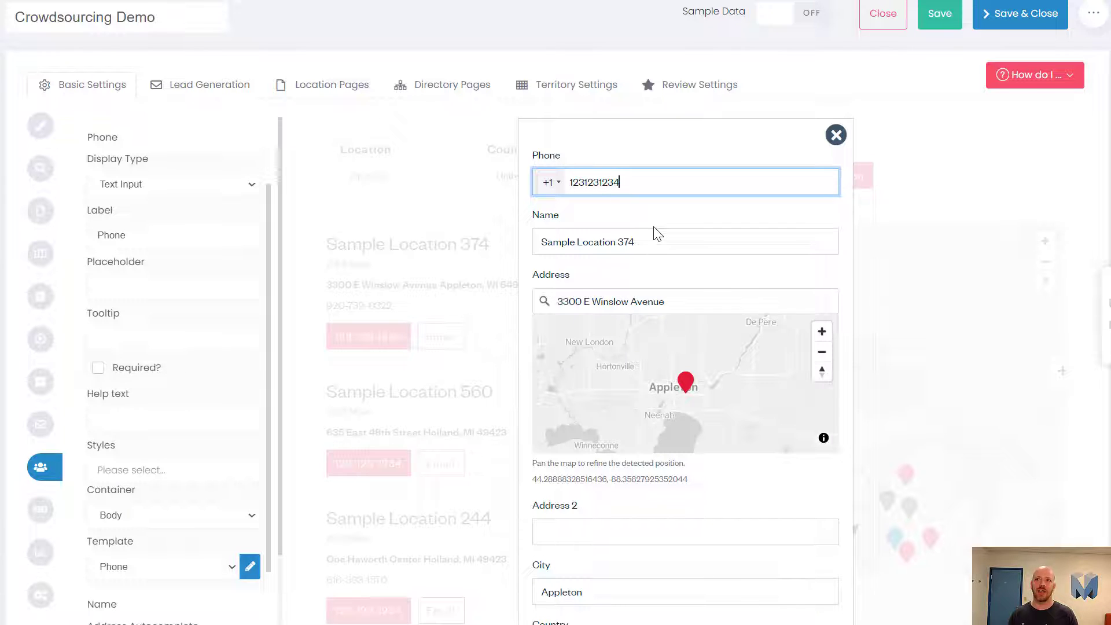
# Step: Trigger validation, then retype the phone number as a ten-digit value, correcting digits
pyautogui.click(654, 232)
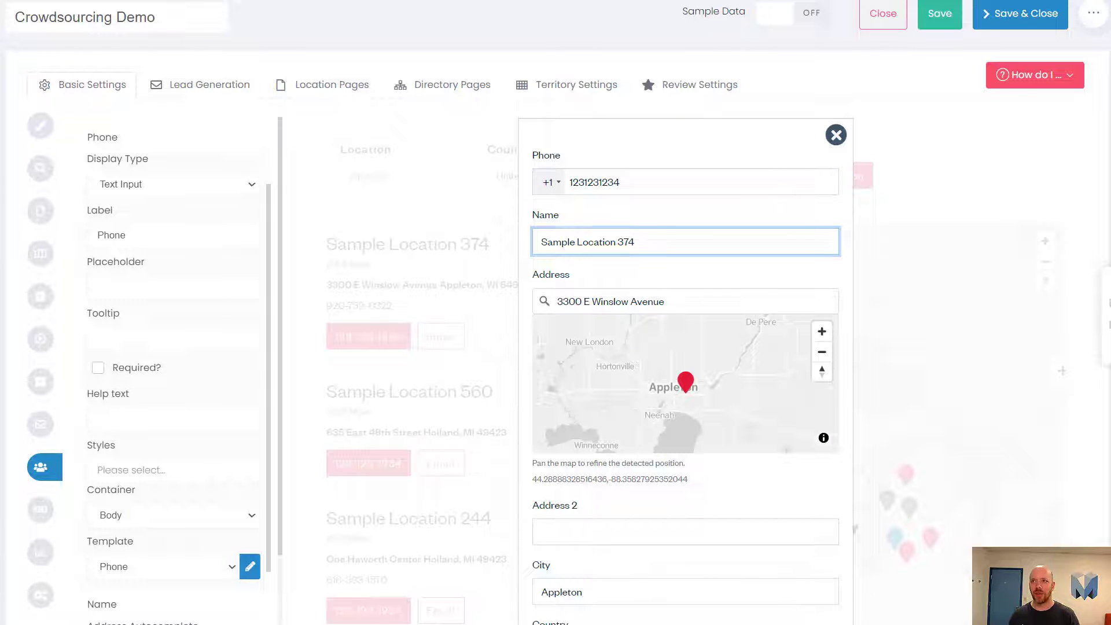
pyautogui.click(632, 181)
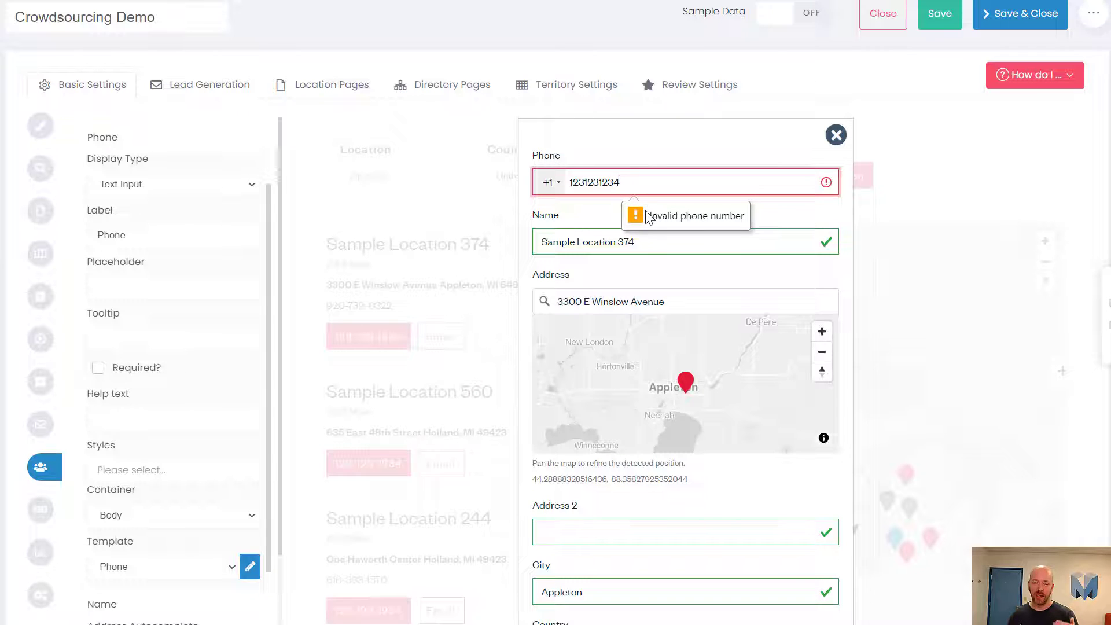
pyautogui.moveTo(654, 193); pyautogui.dragTo(538, 157)
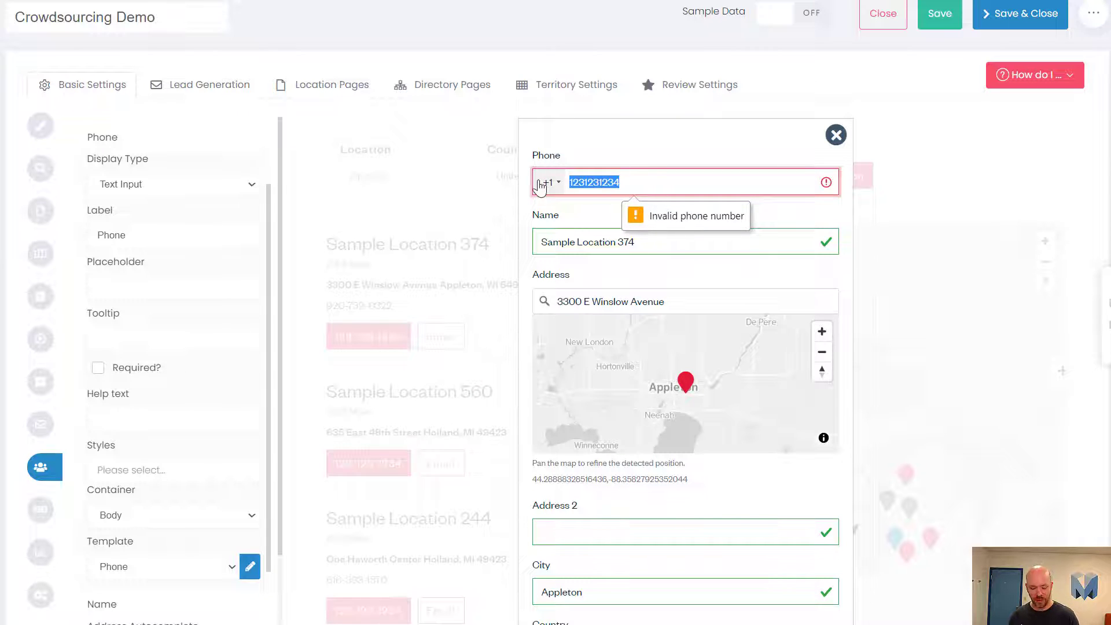
pyautogui.write('555555555')
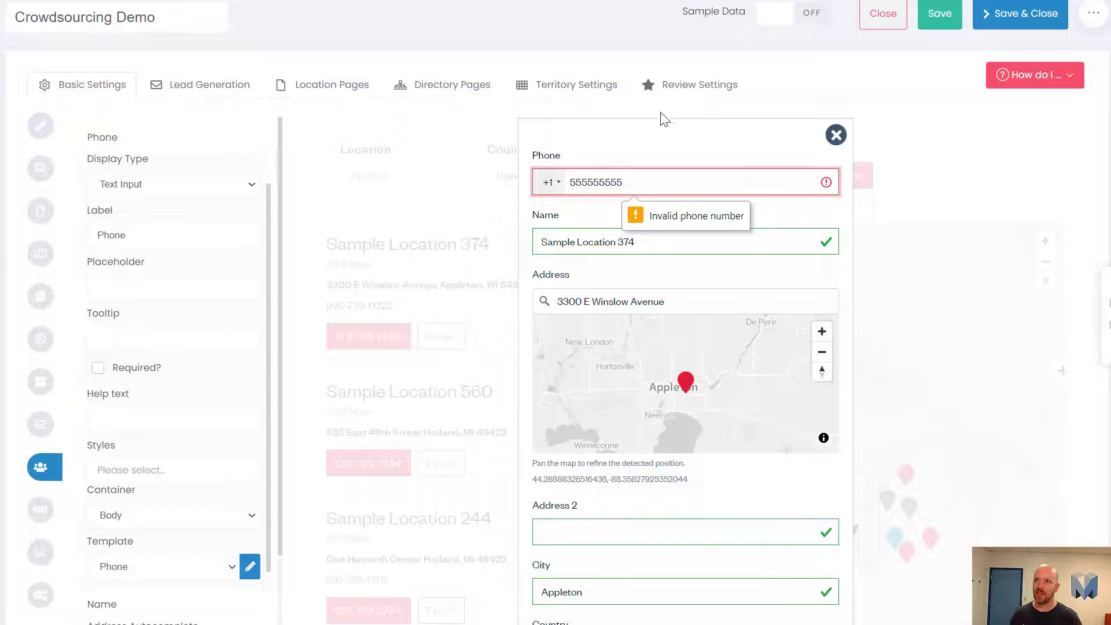
pyautogui.moveTo(641, 182); pyautogui.dragTo(506, 141)
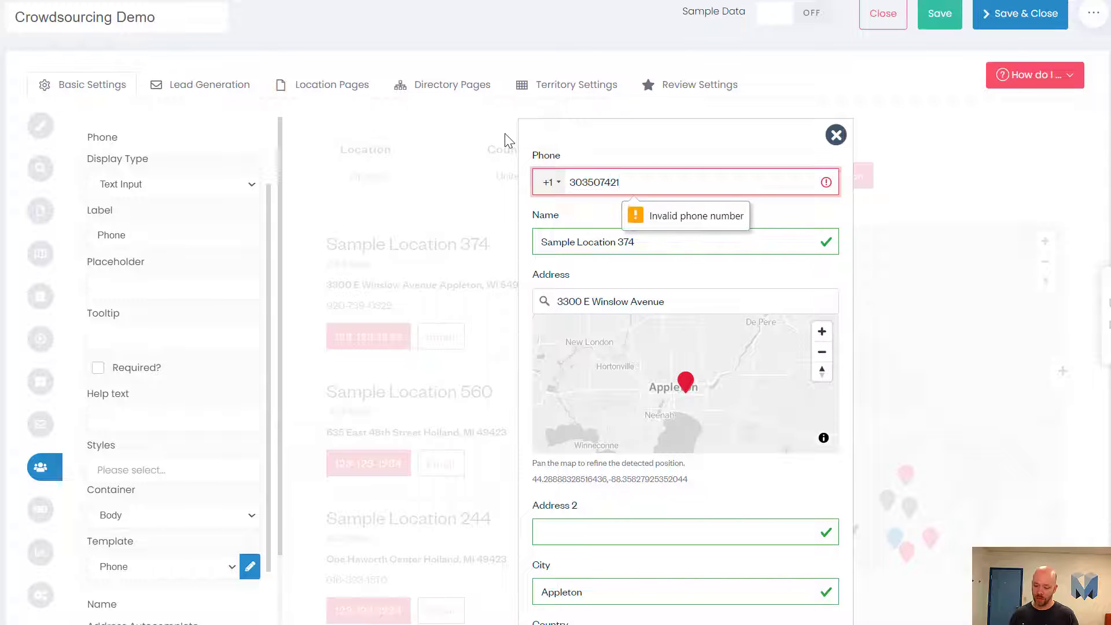
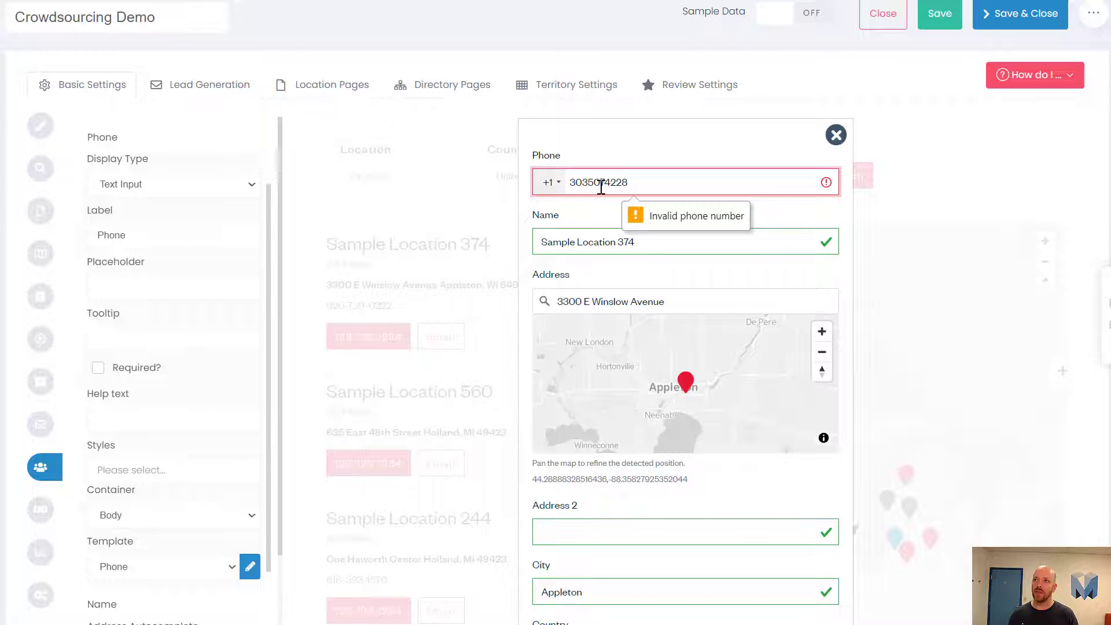
pyautogui.click(615, 182)
pyautogui.press('BackSpace')
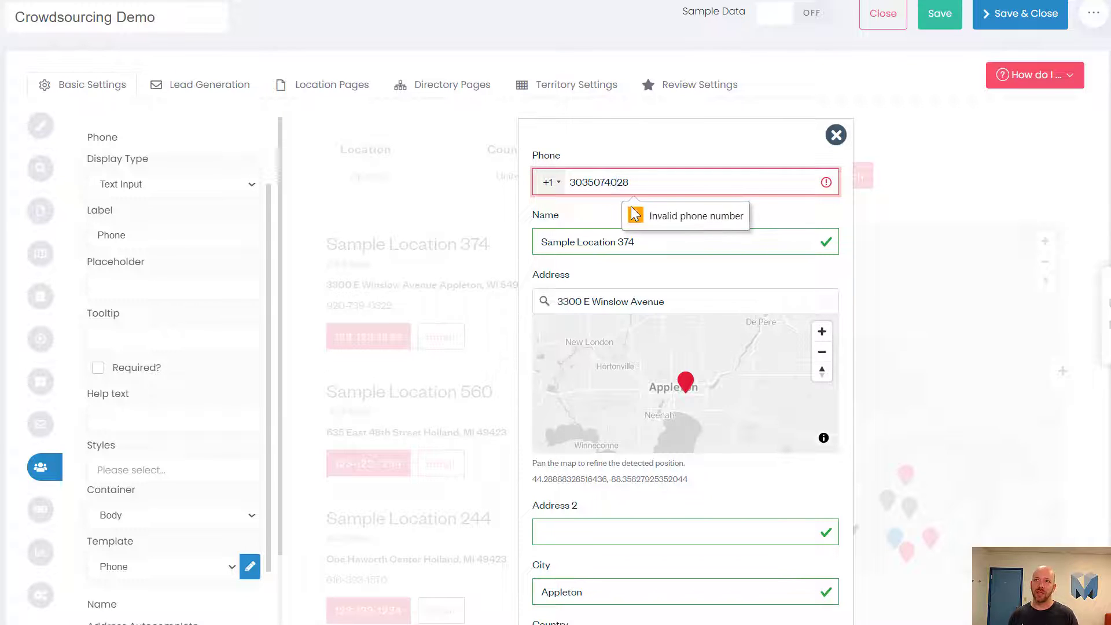
pyautogui.write('0')
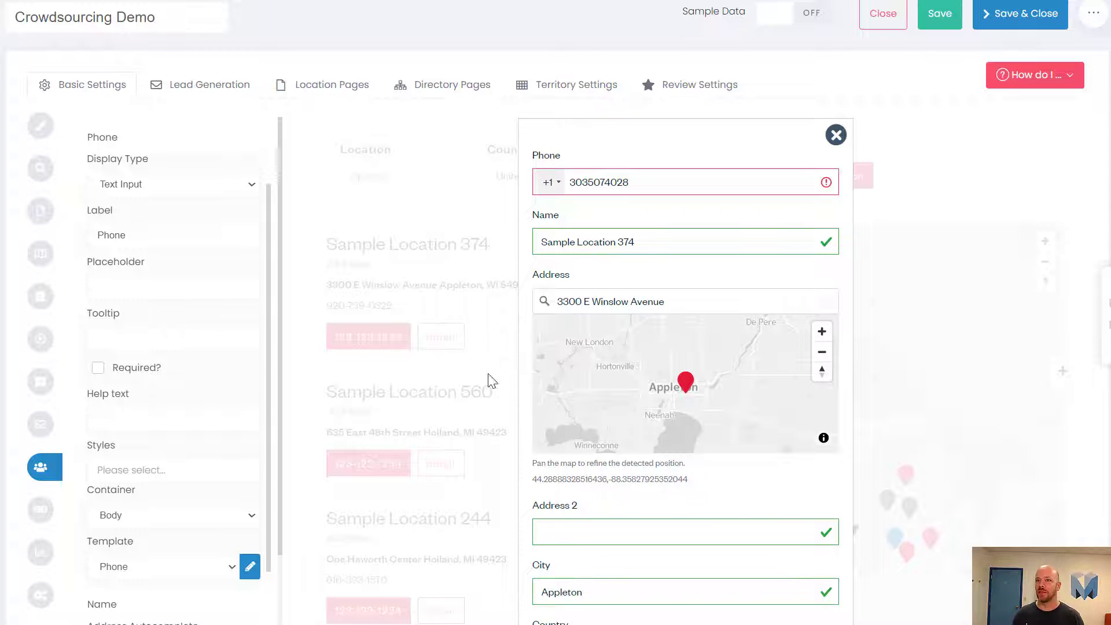
pyautogui.scroll(1, 241, 400)
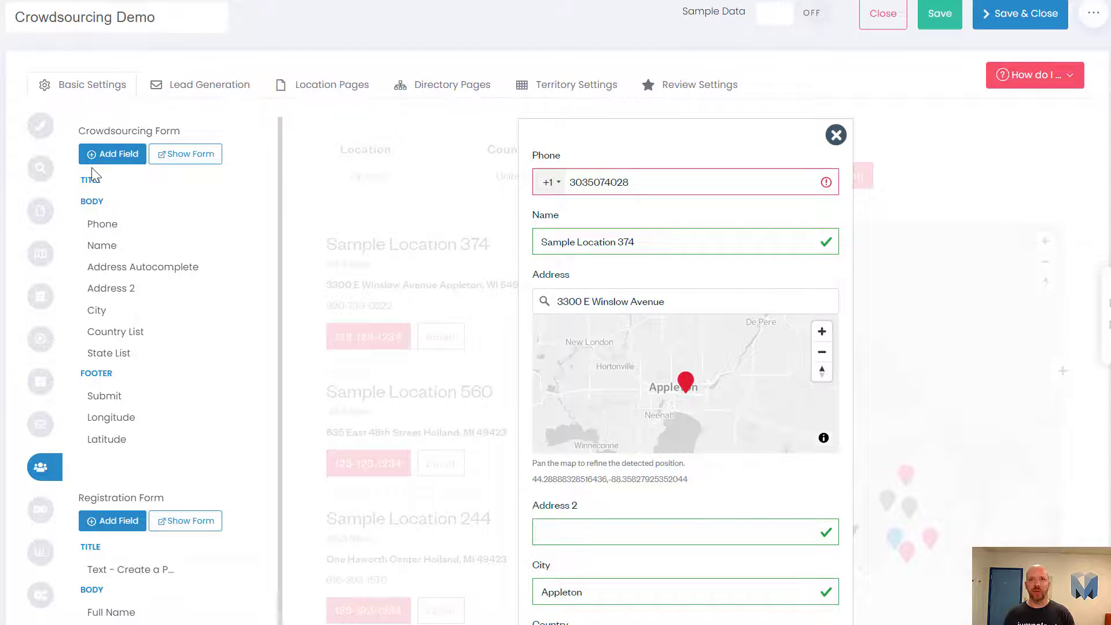
# Step: Search the available fields for 'ima', find no Image field, and cancel adding
pyautogui.click(118, 153)
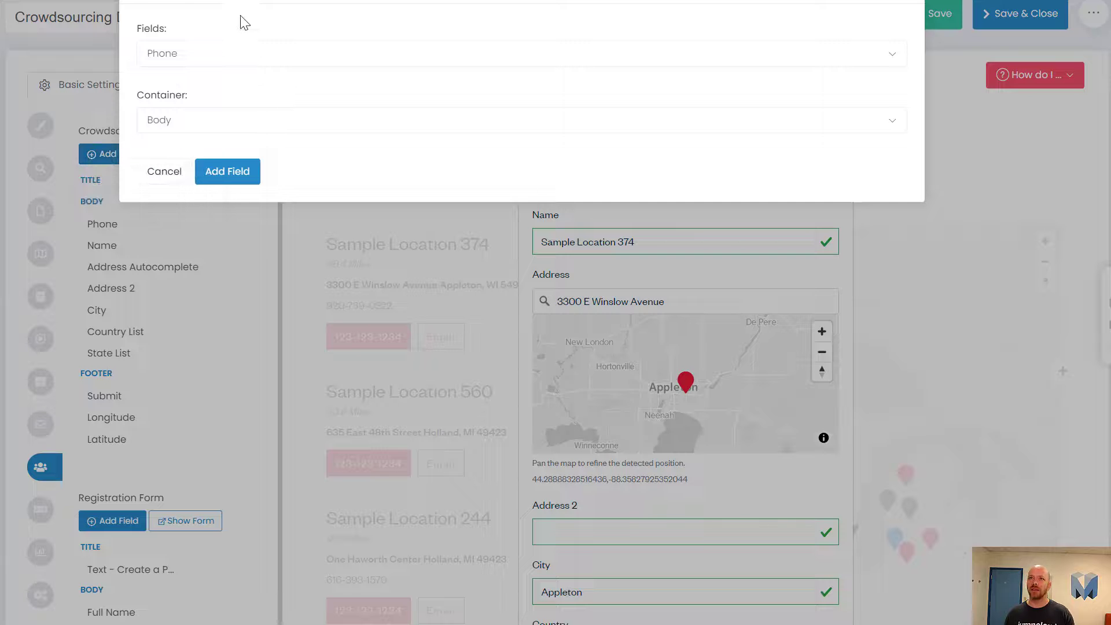
pyautogui.click(236, 60)
pyautogui.write('ima')
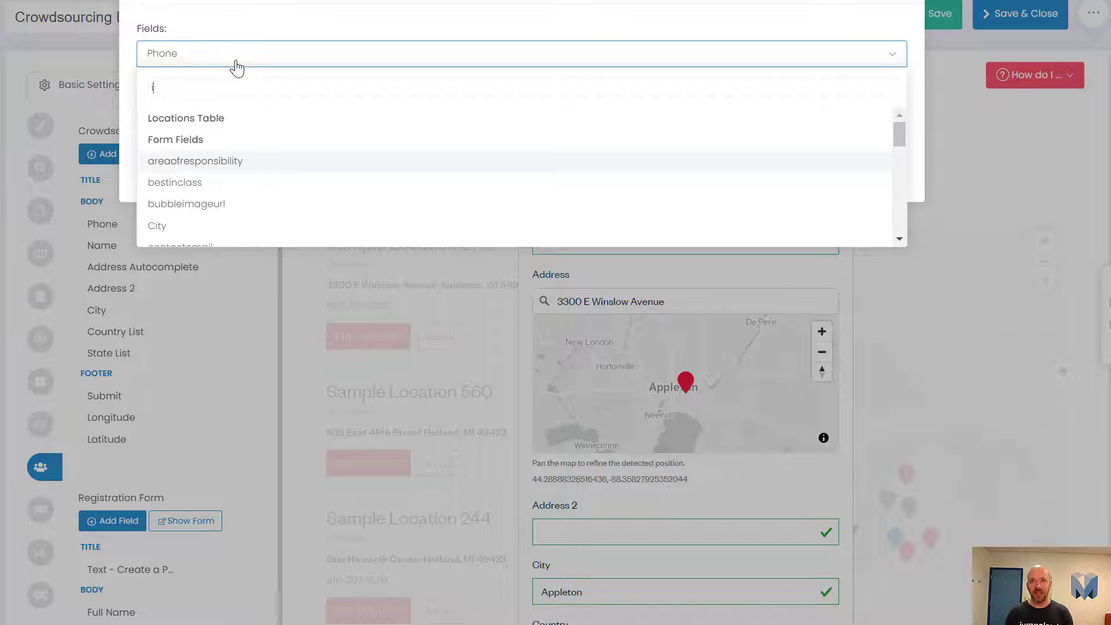
pyautogui.hotkey('ctrl', 'a')
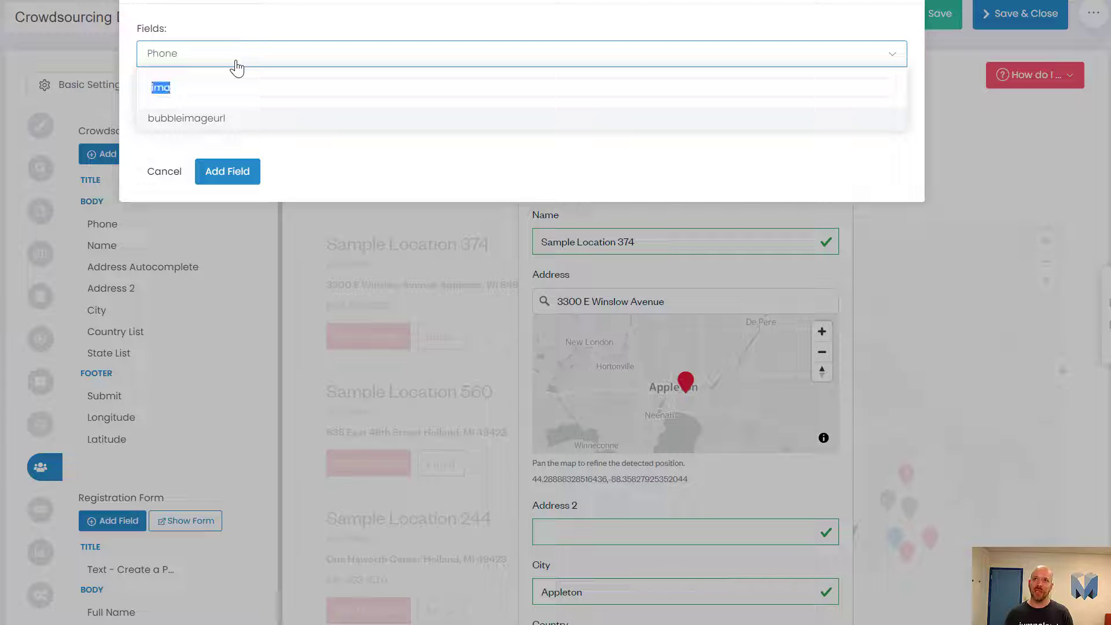
pyautogui.press('BackSpace')
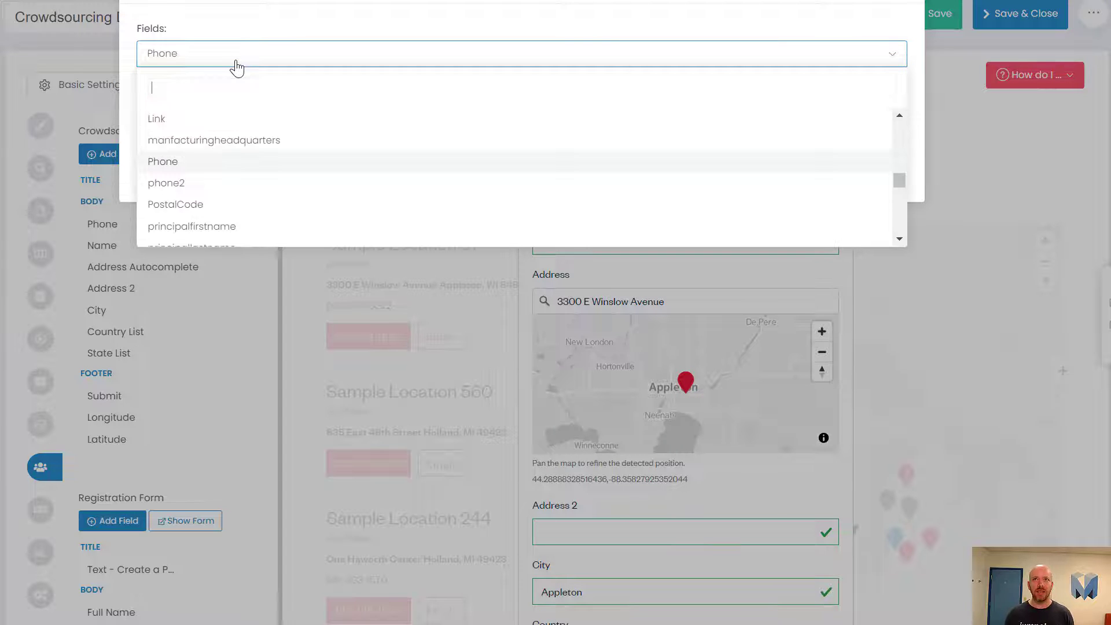
pyautogui.press('Escape')
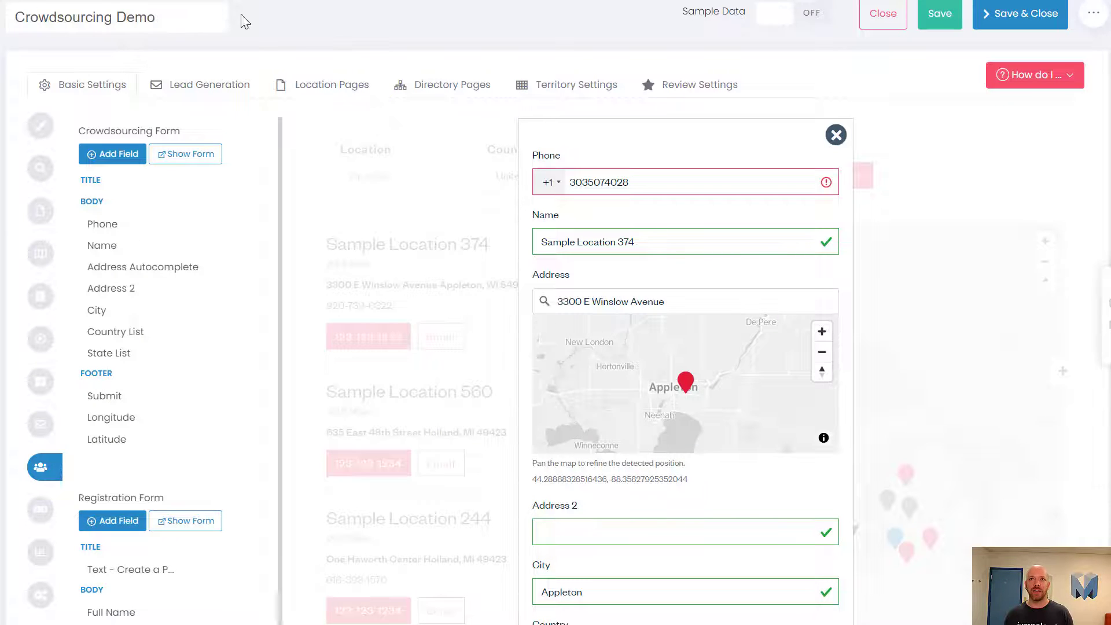
# Step: Open the data Fields page in a new tab
pyautogui.moveTo(1, 78)
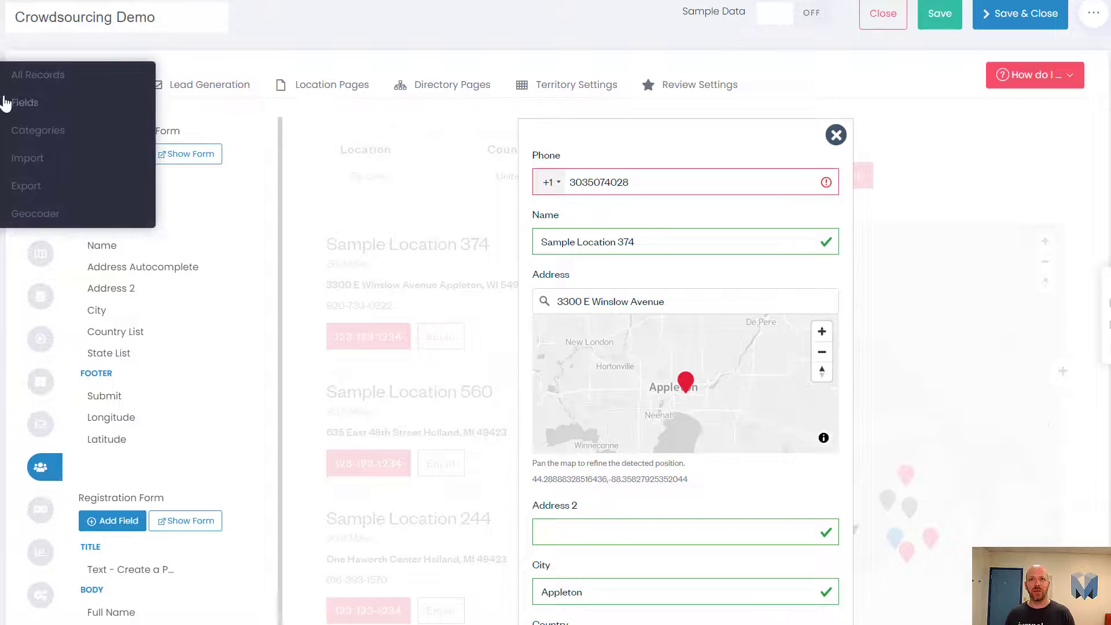
pyautogui.rightClick(35, 103)
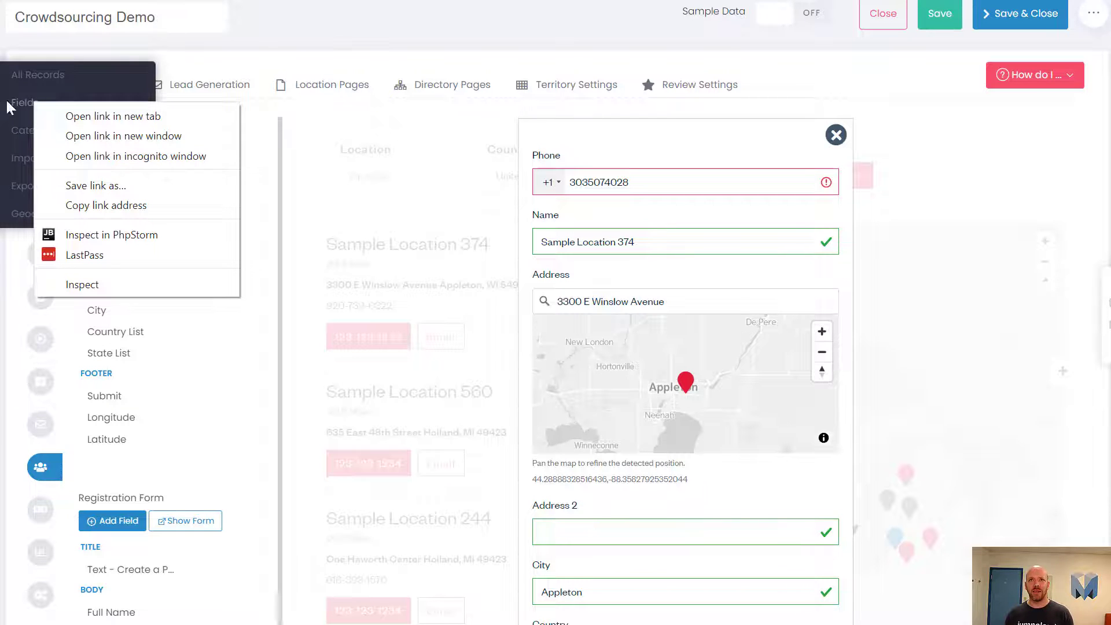
pyautogui.click(56, 117)
# Step: Enable Visitor Form for the Gallery and Image fields, then save the locator
pyautogui.click(290, 1)
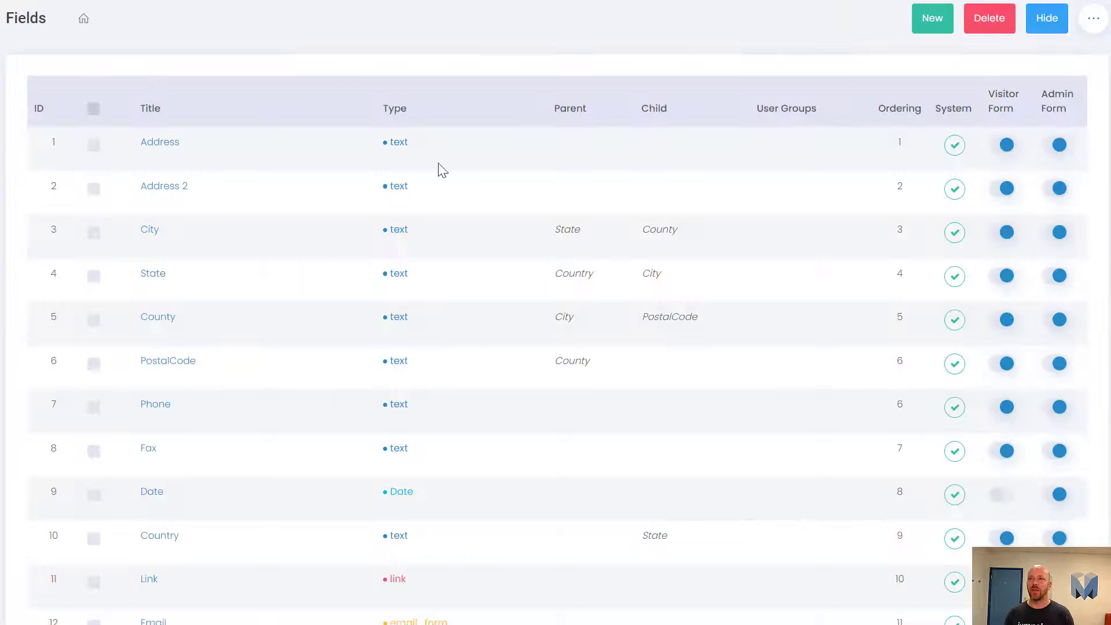
pyautogui.moveTo(1000, 100)
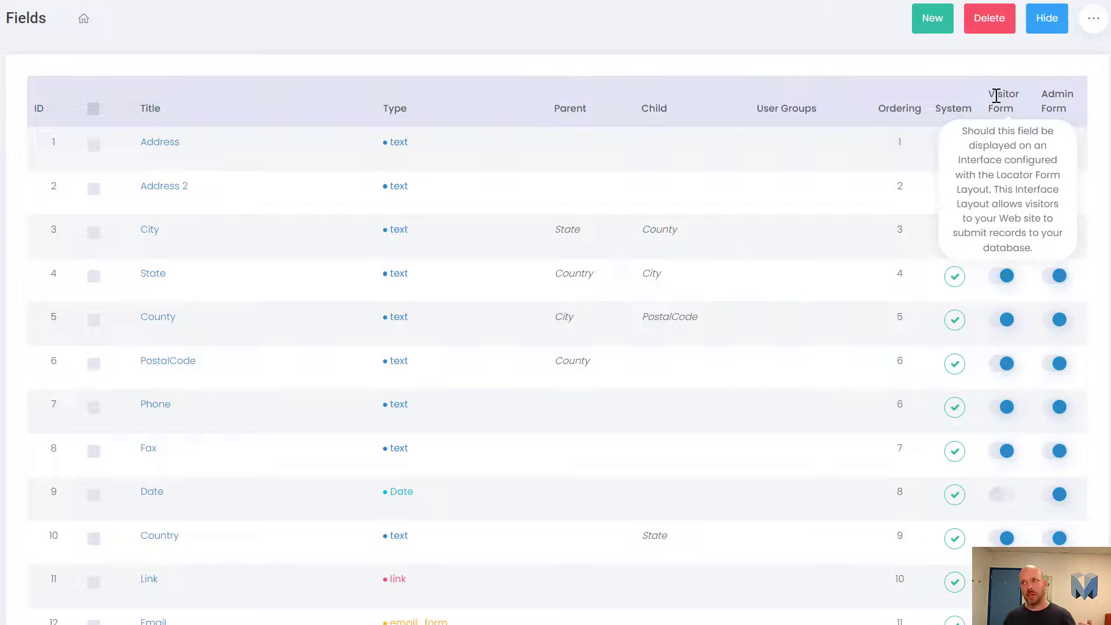
pyautogui.moveTo(970, 112)
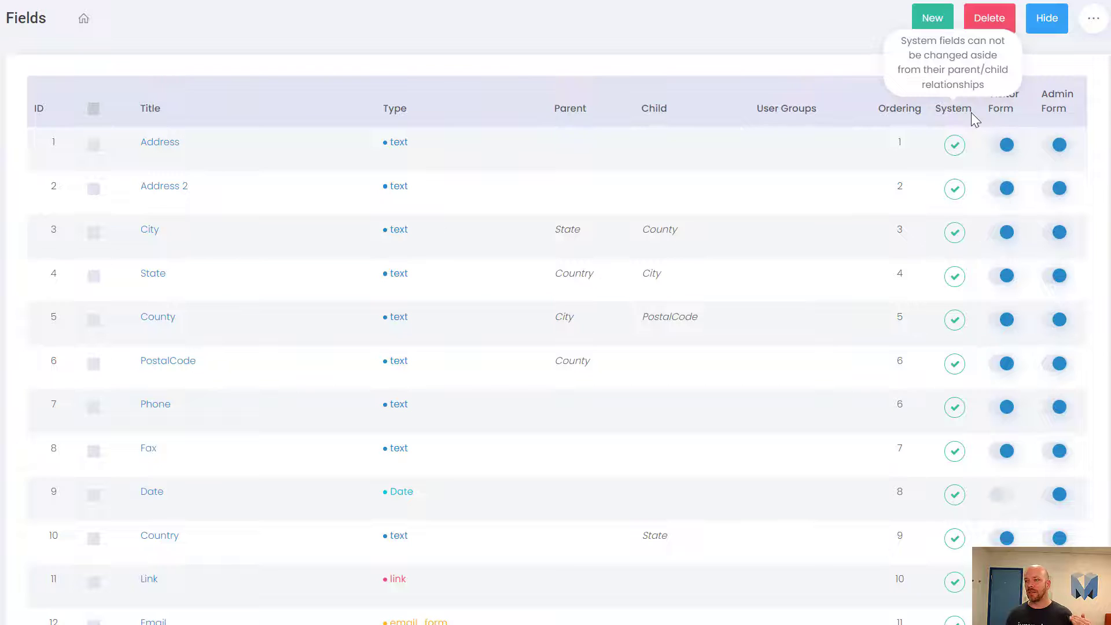
pyautogui.scroll(-6, 971, 118)
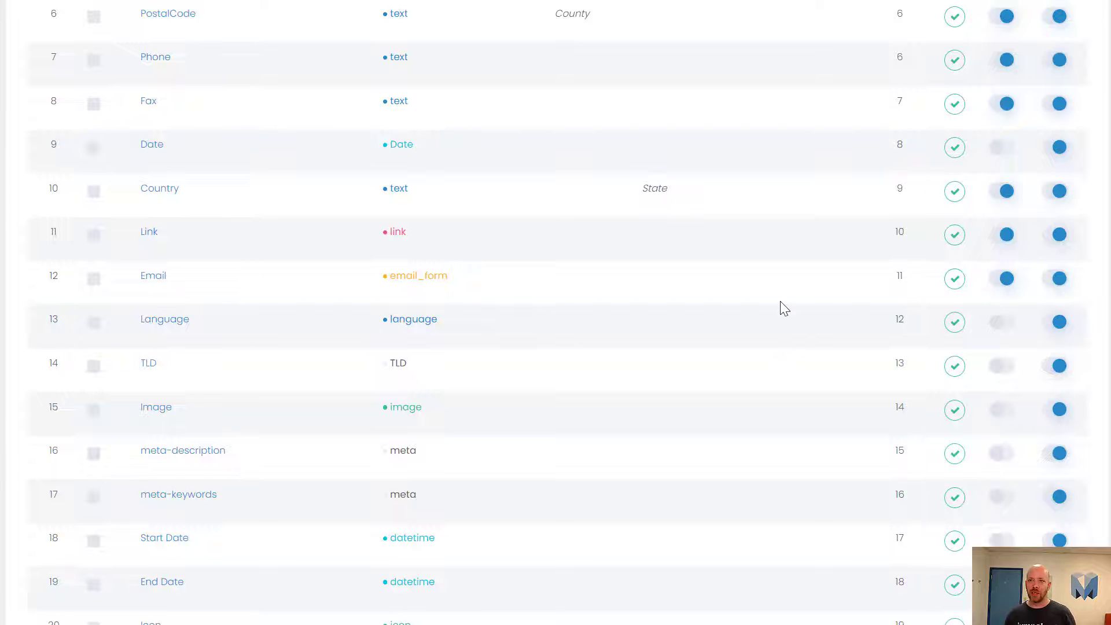
pyautogui.scroll(-20, 784, 308)
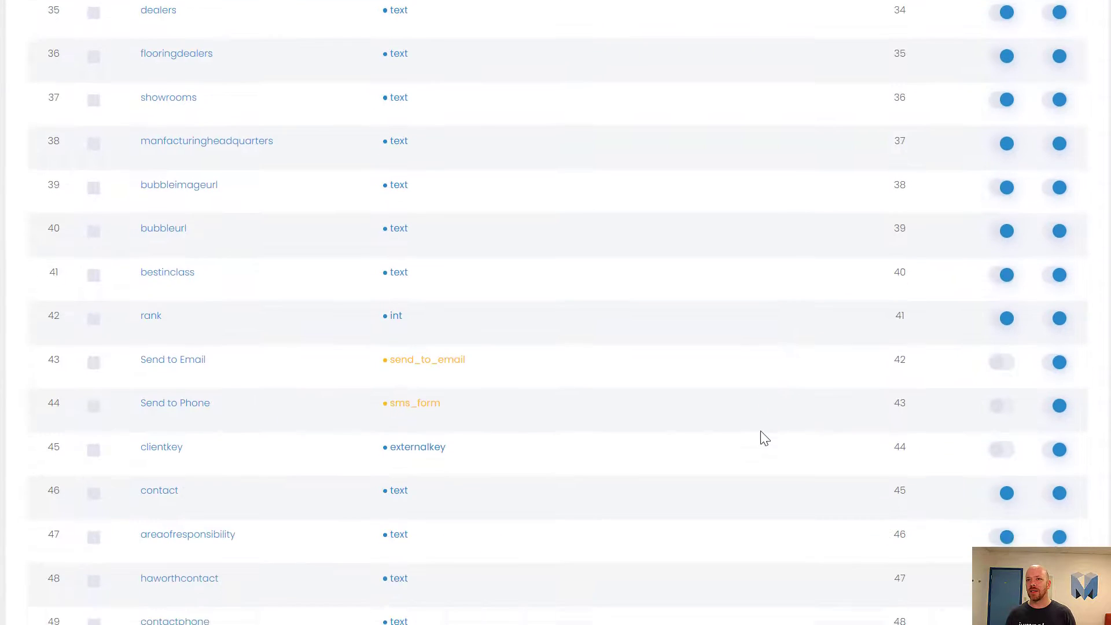
pyautogui.scroll(9, 474, 399)
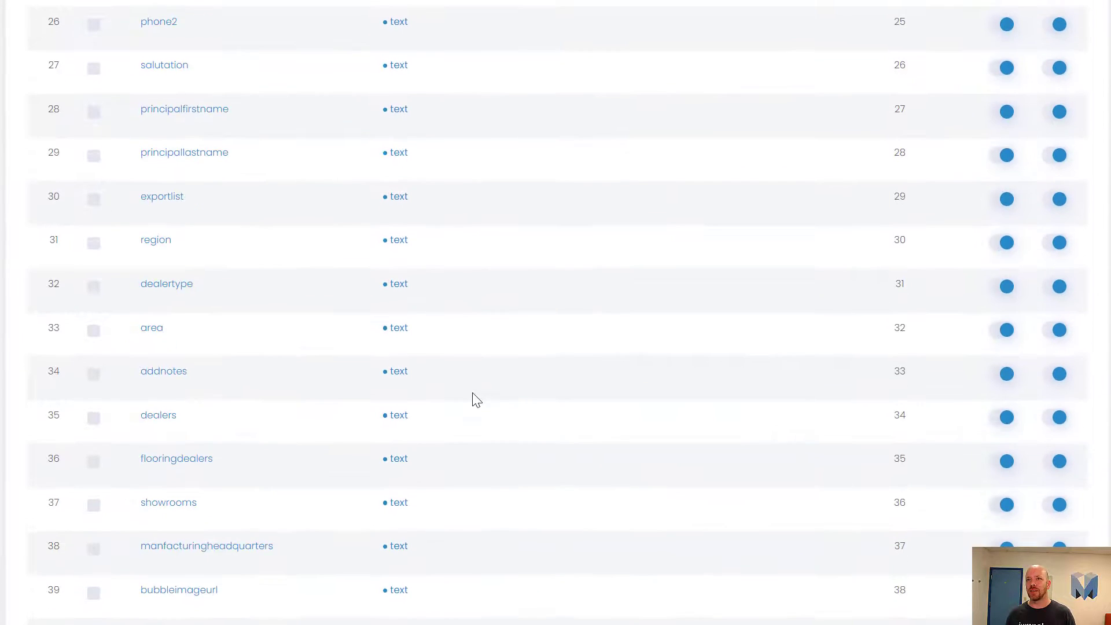
pyautogui.scroll(13, 363, 347)
pyautogui.scroll(-5, 362, 347)
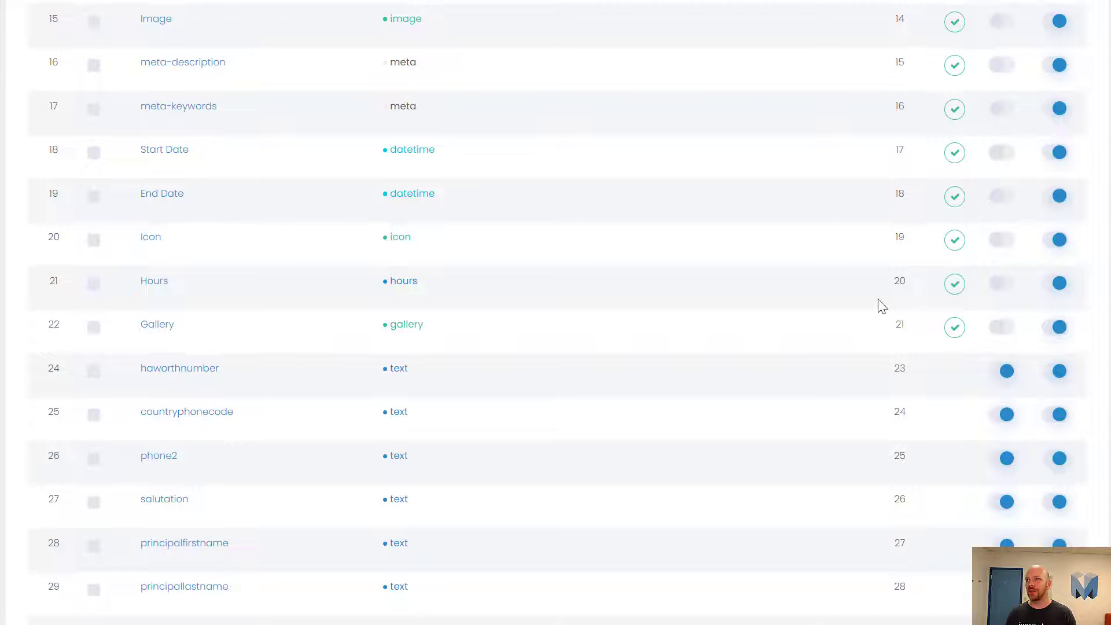
pyautogui.click(1003, 331)
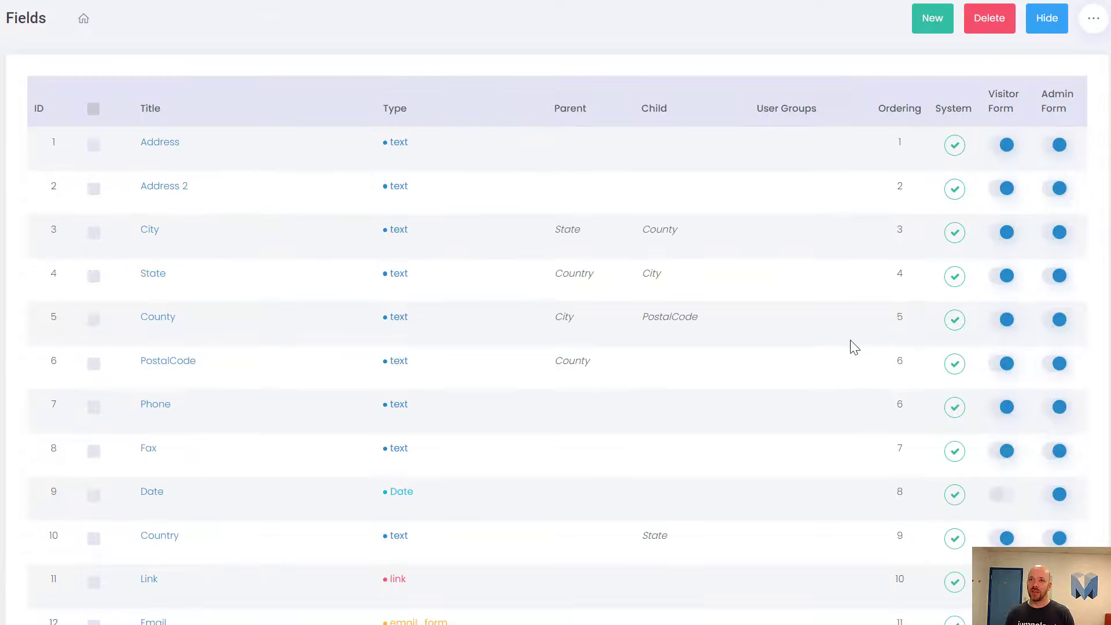
pyautogui.scroll(-3, 809, 375)
pyautogui.scroll(-3, 809, 375)
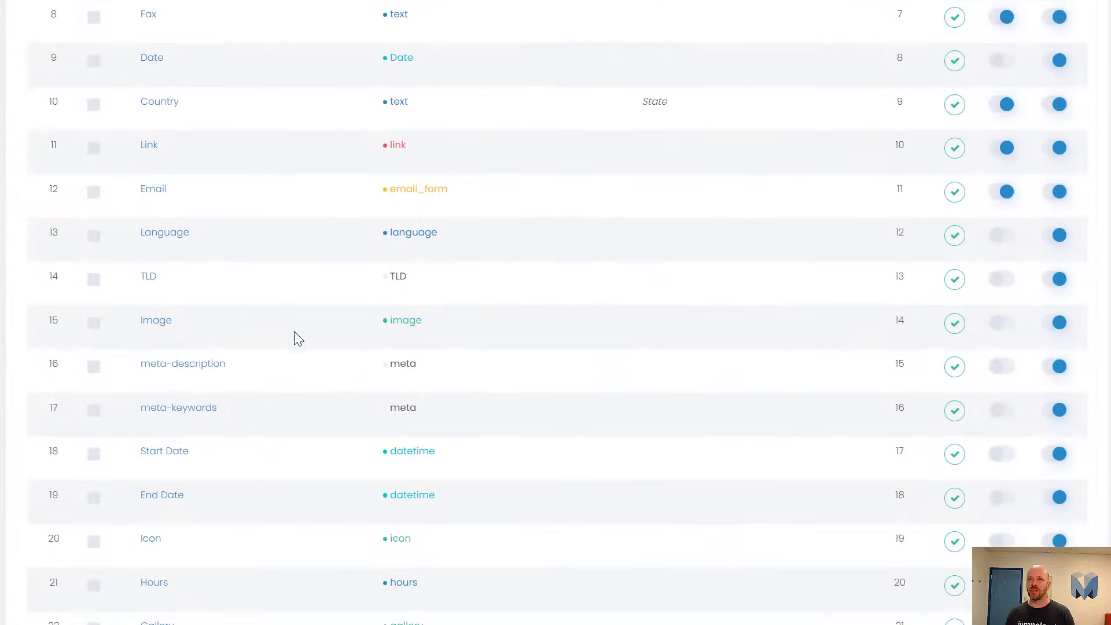
pyautogui.click(1001, 323)
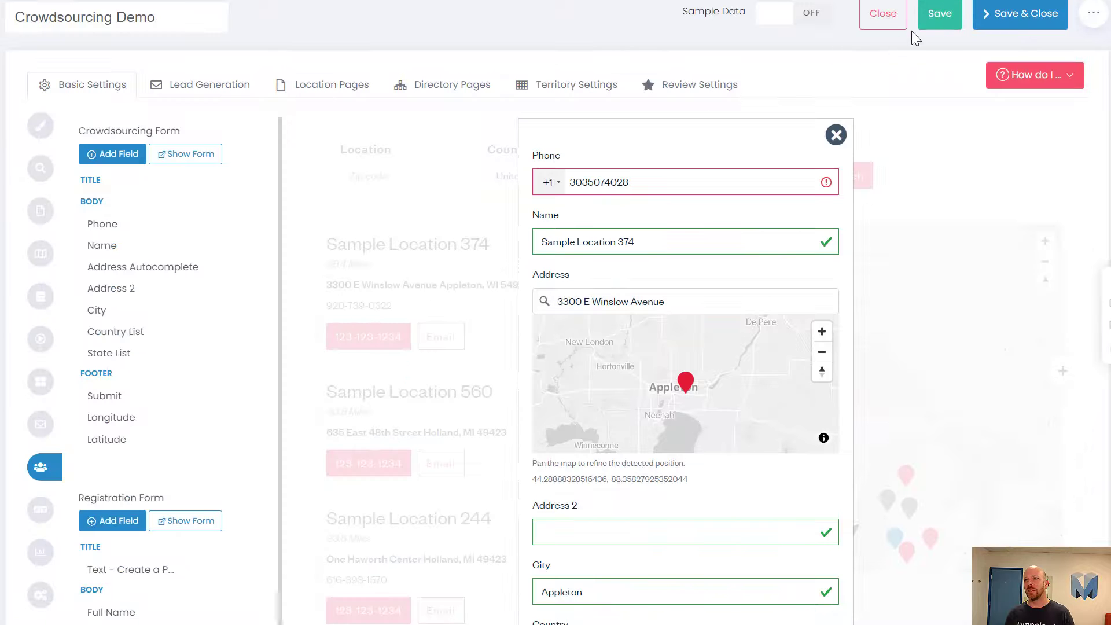
pyautogui.click(938, 14)
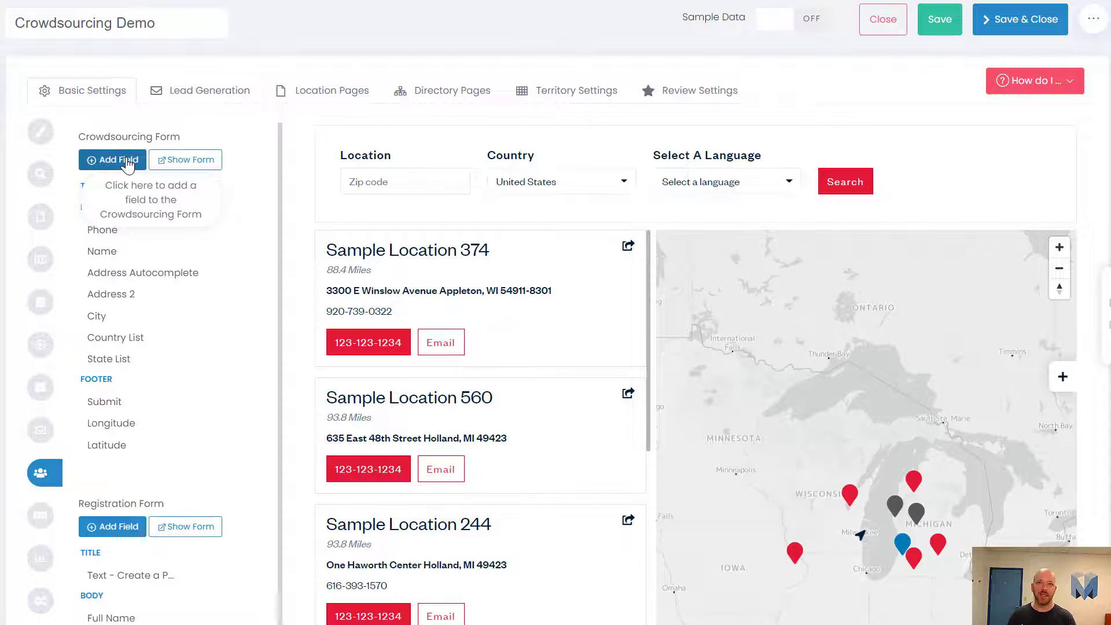
# Step: Add the Image field to the crowdsourcing form body
pyautogui.click(127, 165)
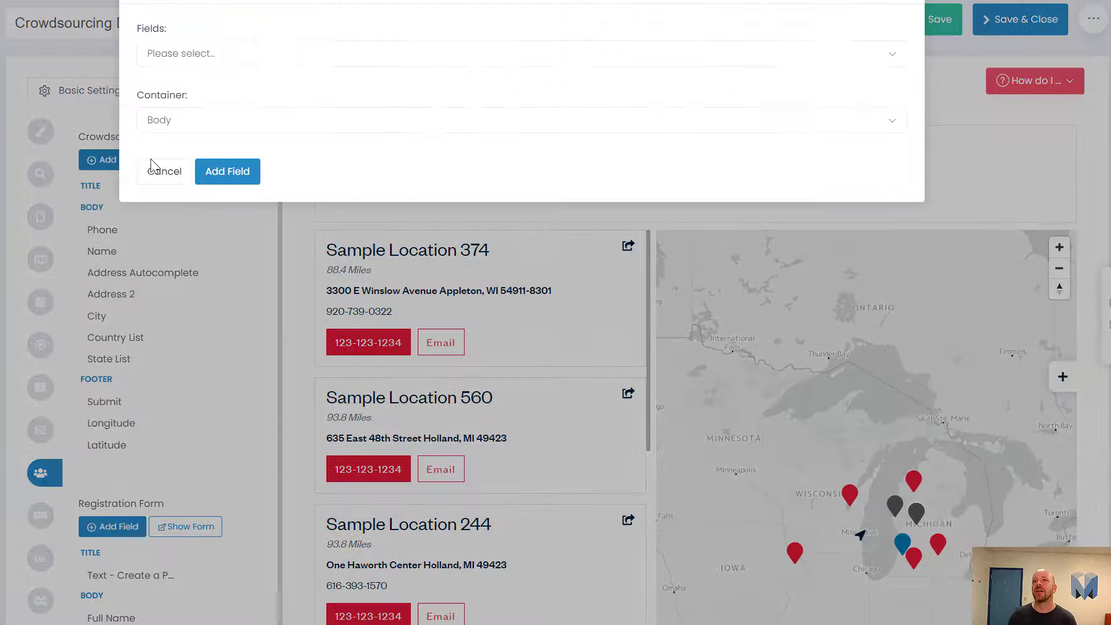
pyautogui.click(229, 58)
pyautogui.write('im')
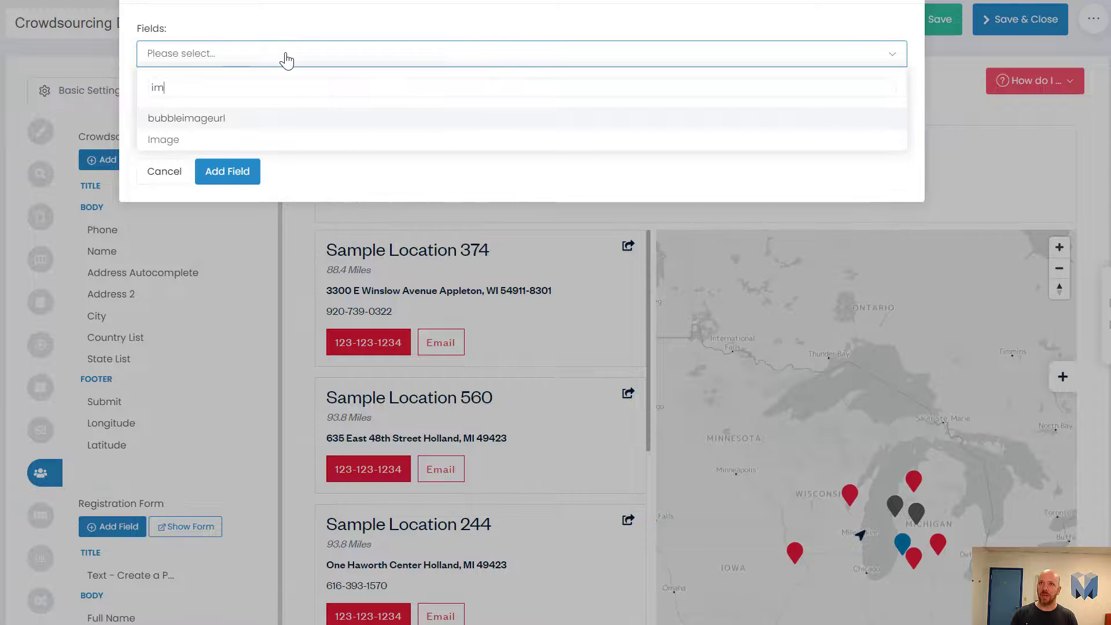
pyautogui.click(223, 140)
pyautogui.click(228, 171)
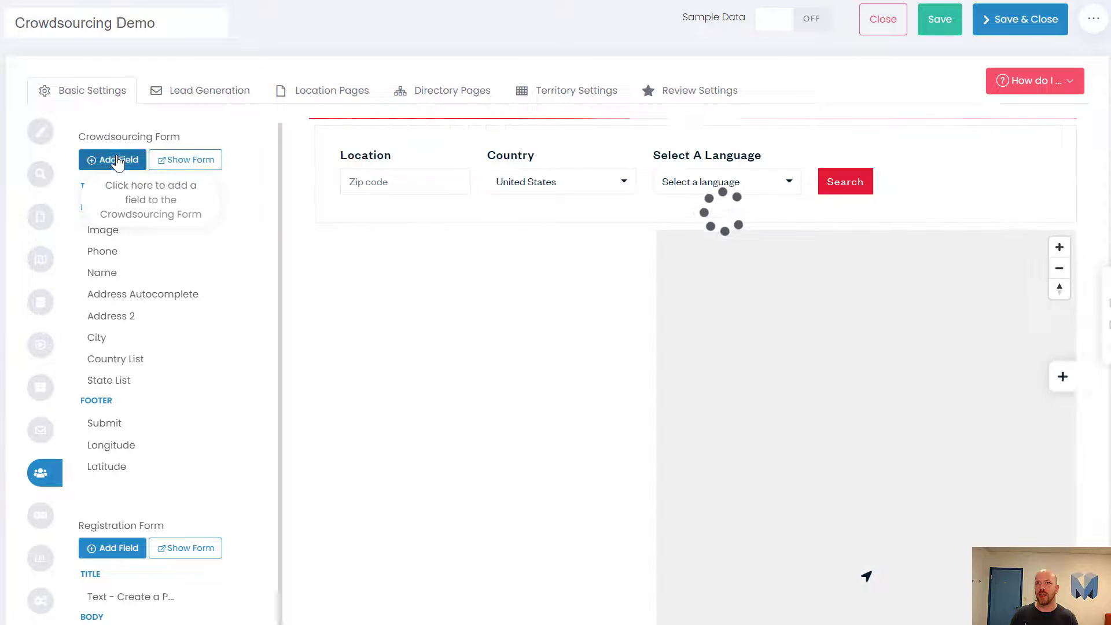
# Step: Add the Gallery field to the crowdsourcing form body
pyautogui.click(118, 169)
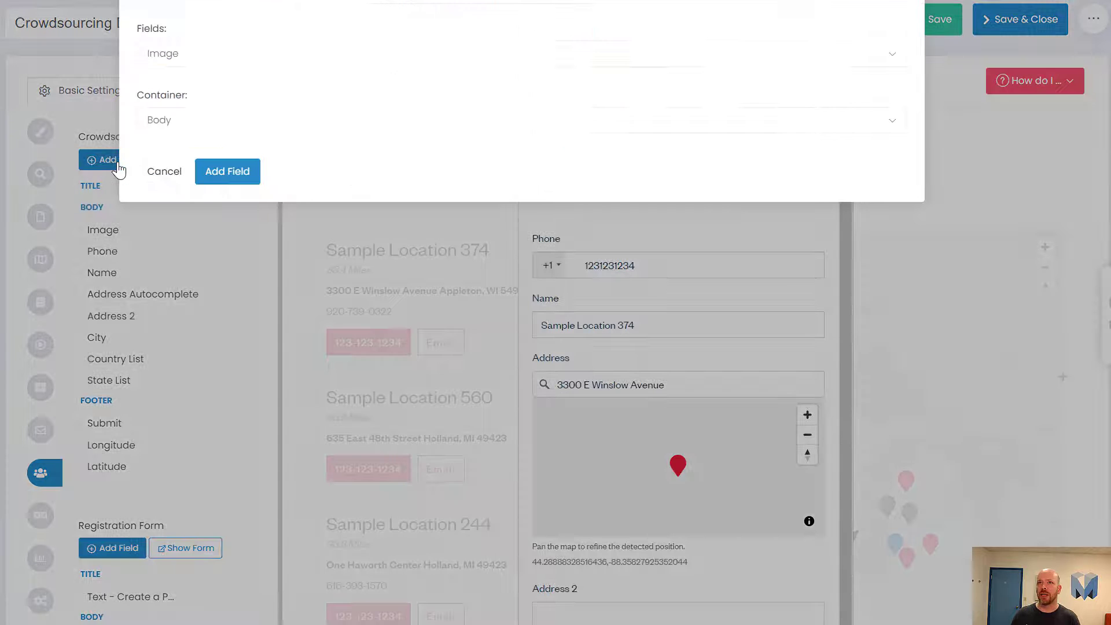
pyautogui.click(177, 51)
pyautogui.write('ga')
pyautogui.click(168, 118)
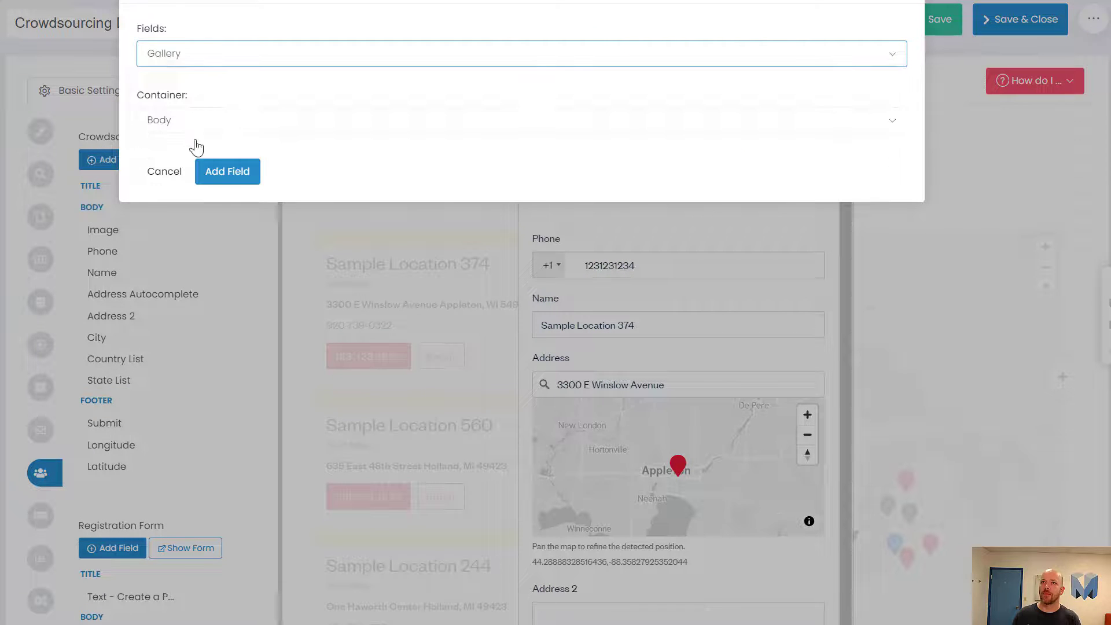
pyautogui.click(231, 171)
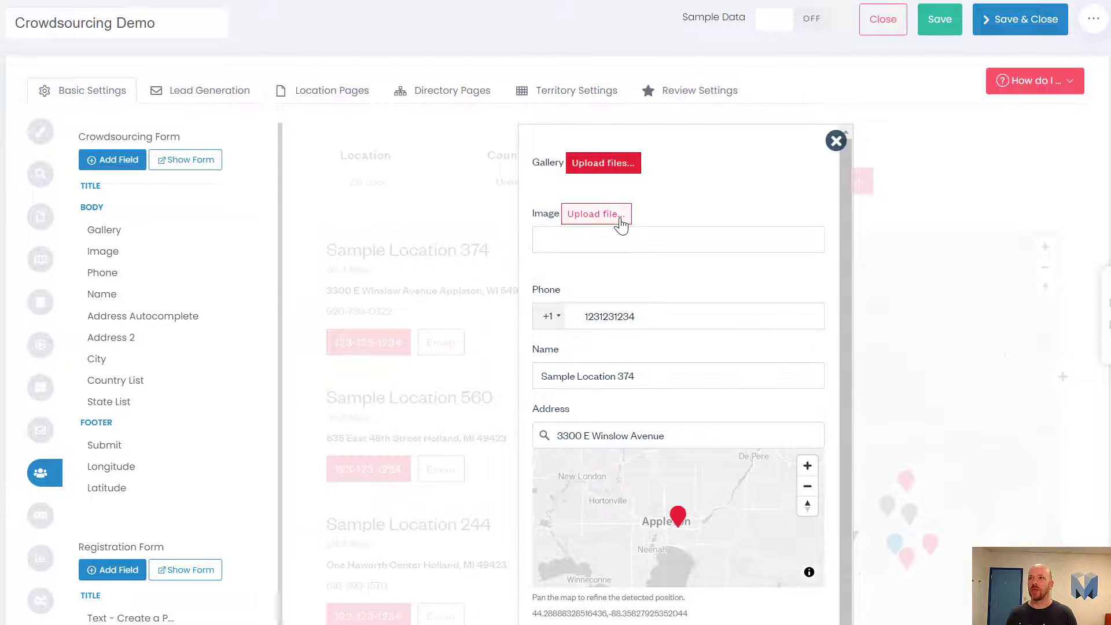
# Step: Upload the maps-extended picture as the location image
pyautogui.click(595, 217)
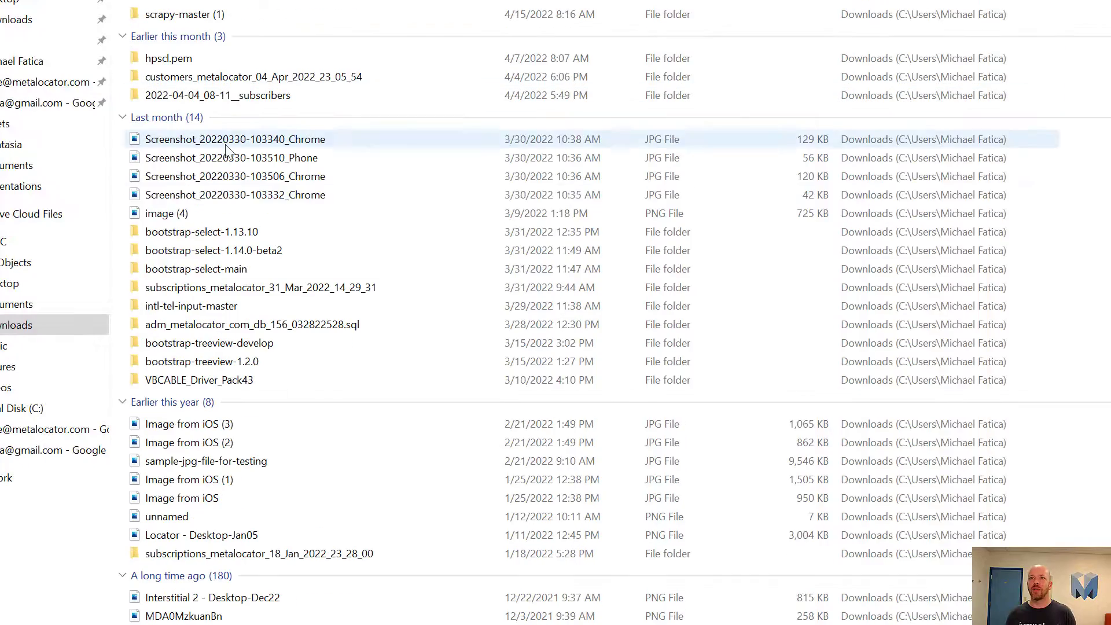
pyautogui.scroll(-8, 262, 483)
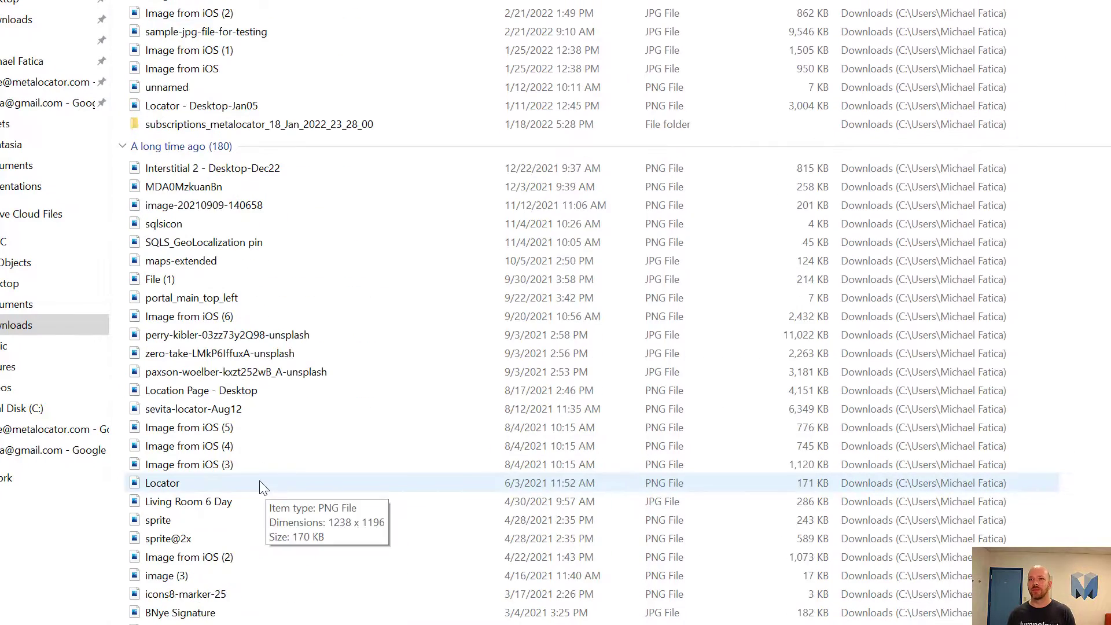
pyautogui.click(268, 265)
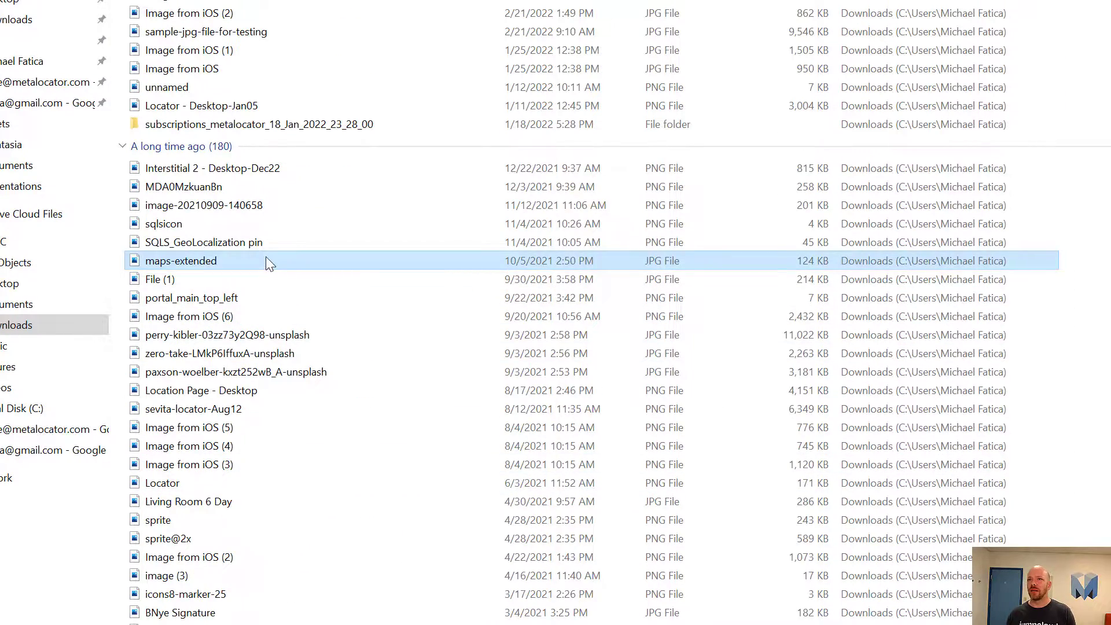
pyautogui.doubleClick(266, 260)
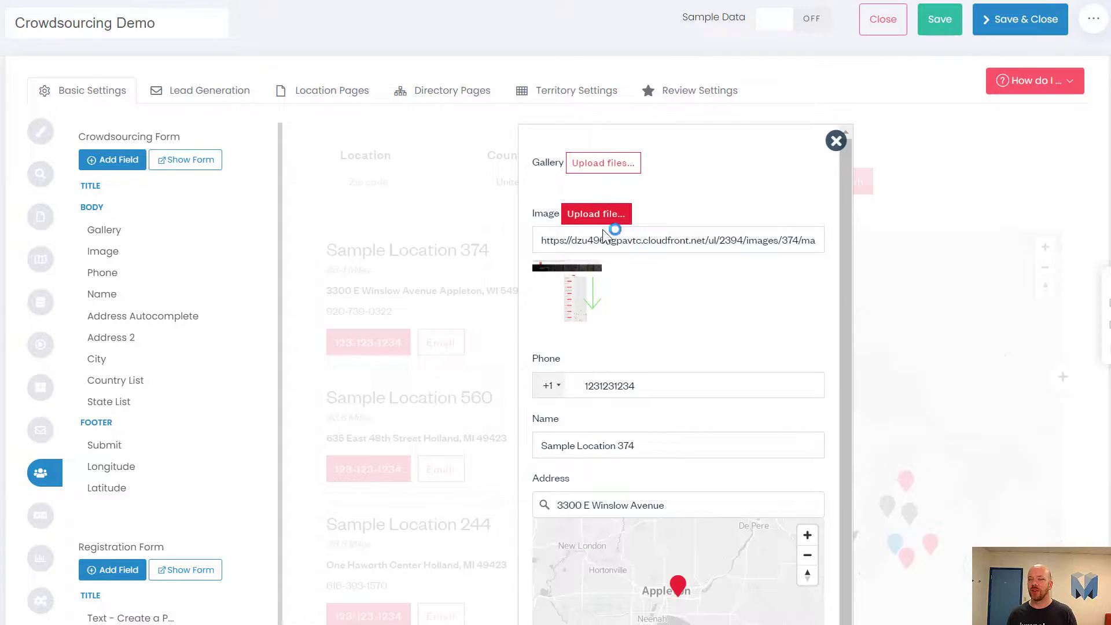
# Step: Upload three map-marker icons, including icons8-marker-80, into the Gallery
pyautogui.click(596, 214)
pyautogui.scroll(-13, 386, 352)
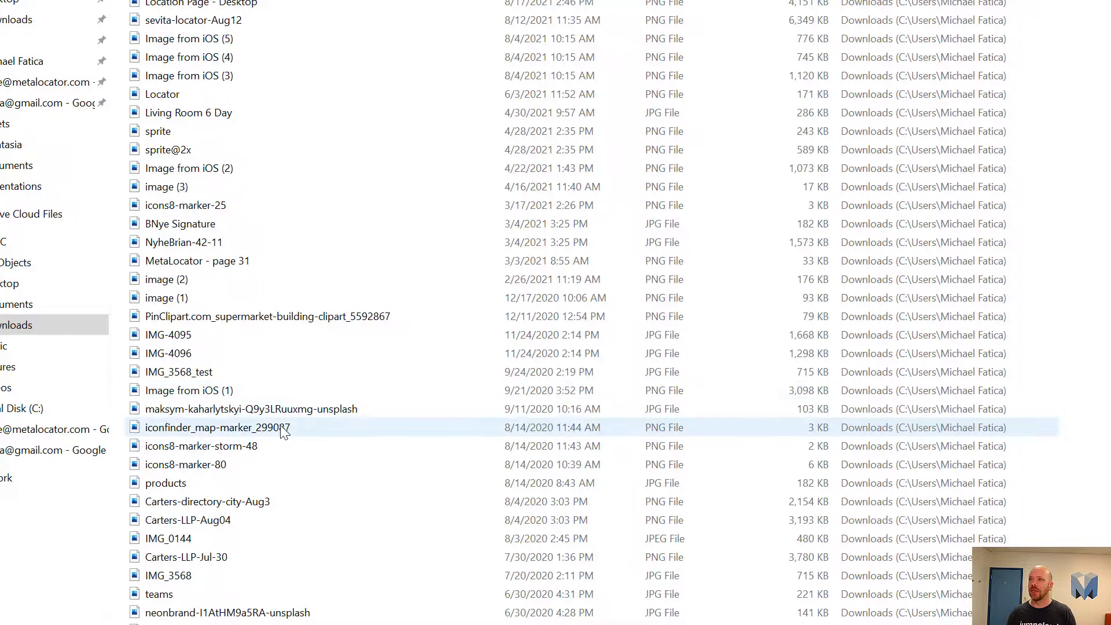
pyautogui.keyDown('shift'); pyautogui.click(281, 457); pyautogui.keyUp('shift')
pyautogui.click(269, 460)
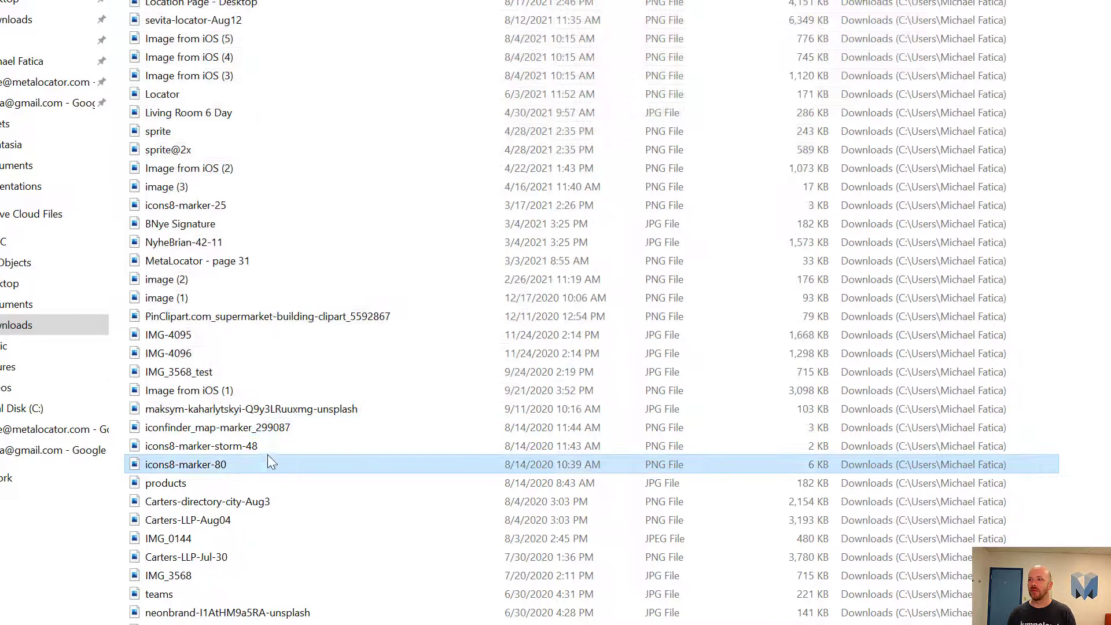
pyautogui.keyDown('shift'); pyautogui.click(280, 431); pyautogui.keyUp('shift')
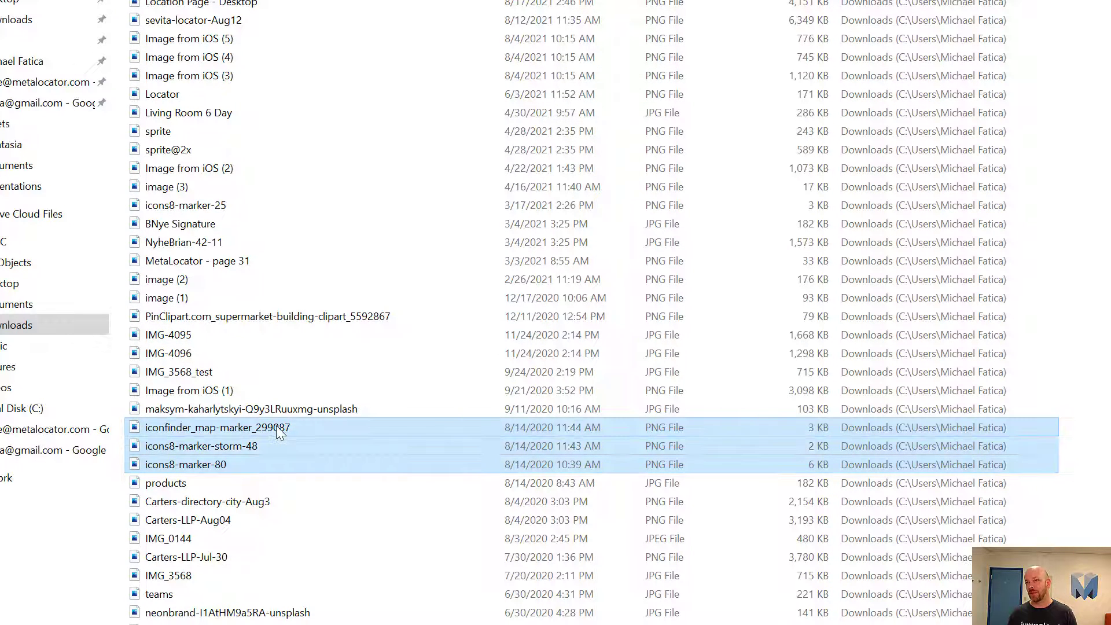
pyautogui.press('Return')
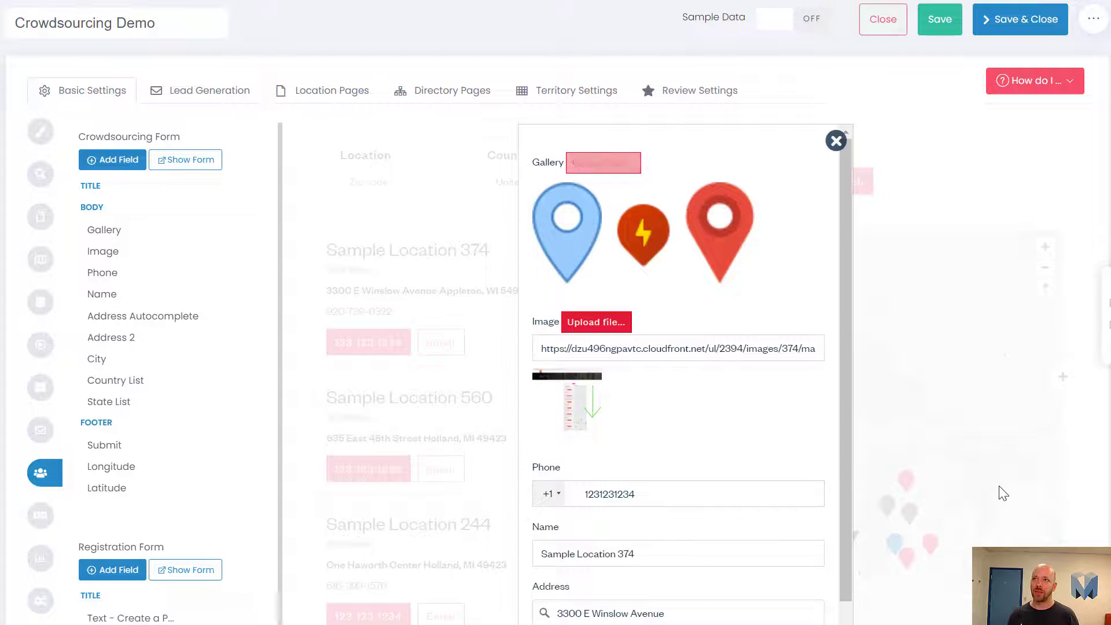
# Step: Move Gallery and Image below State List, then place Phone just above Gallery
pyautogui.scroll(-2, 628, 318)
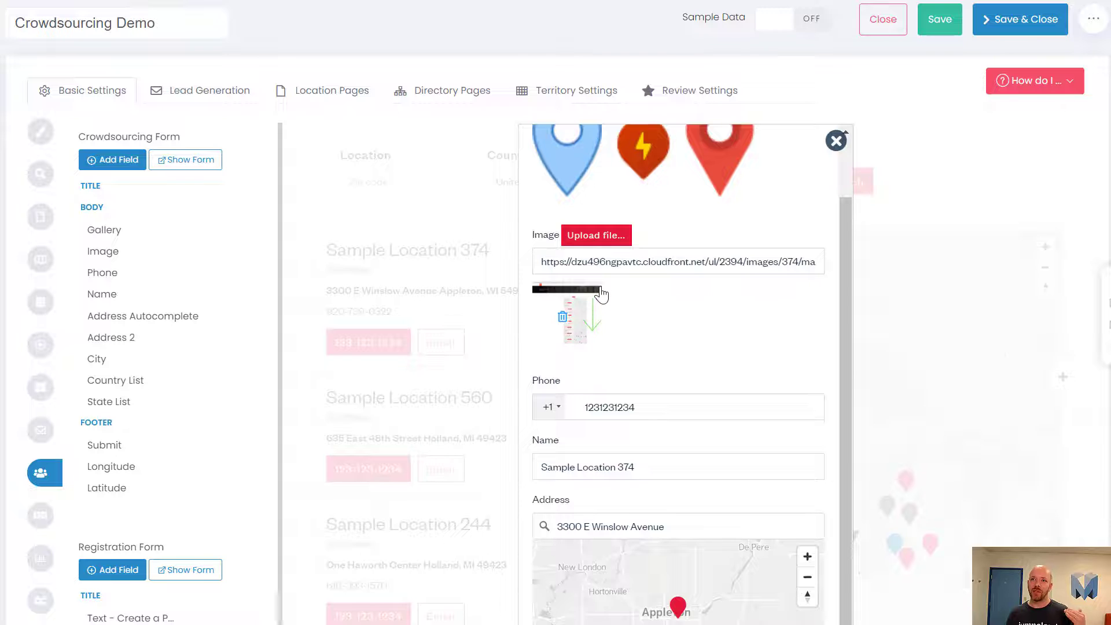
pyautogui.scroll(2, 606, 317)
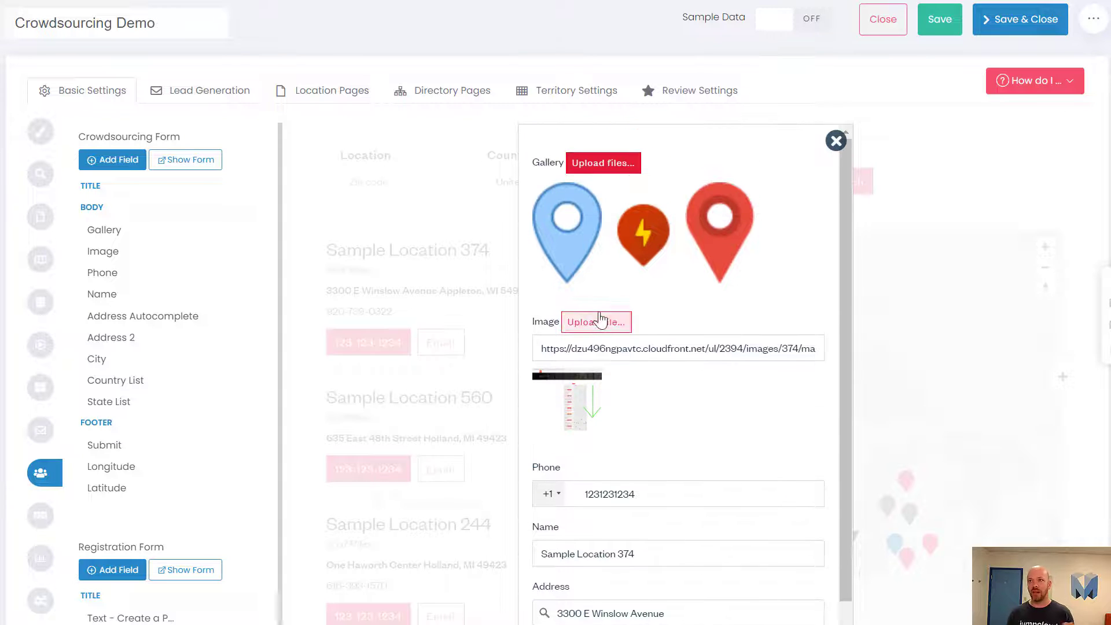
pyautogui.scroll(-2, 586, 341)
pyautogui.scroll(-2, 589, 324)
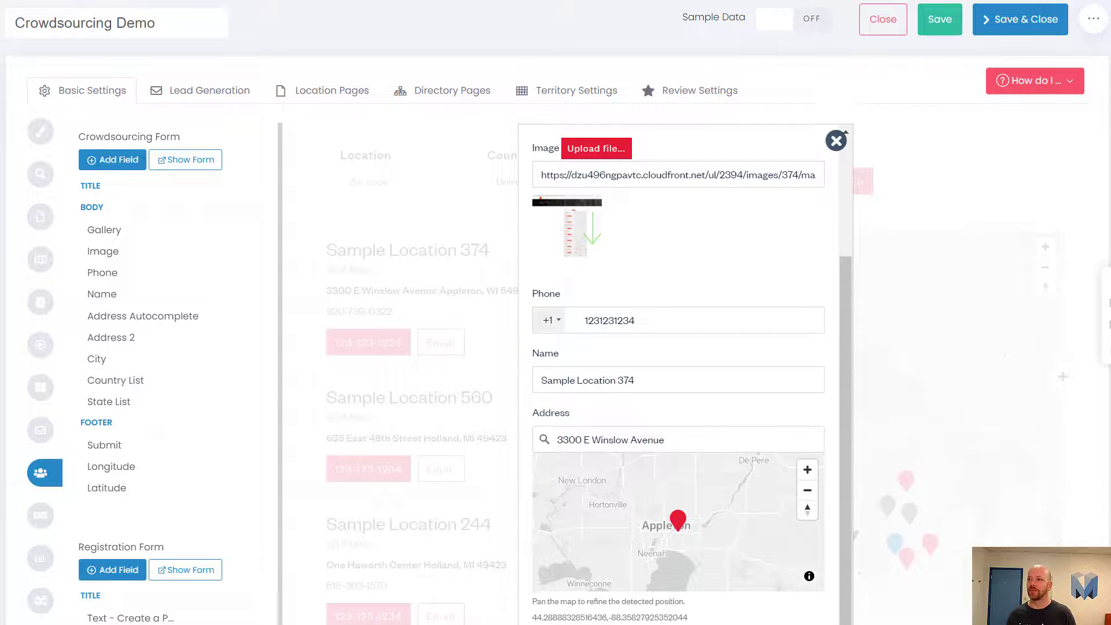
pyautogui.scroll(-2, 677, 348)
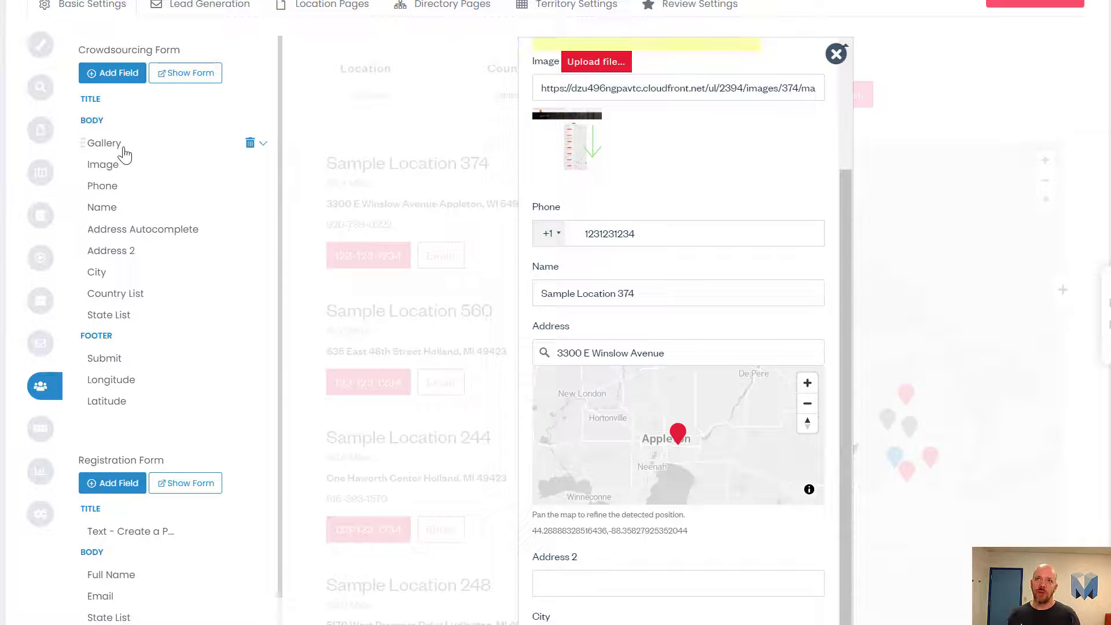
pyautogui.moveTo(125, 162); pyautogui.dragTo(162, 329)
pyautogui.moveTo(110, 154); pyautogui.dragTo(119, 332)
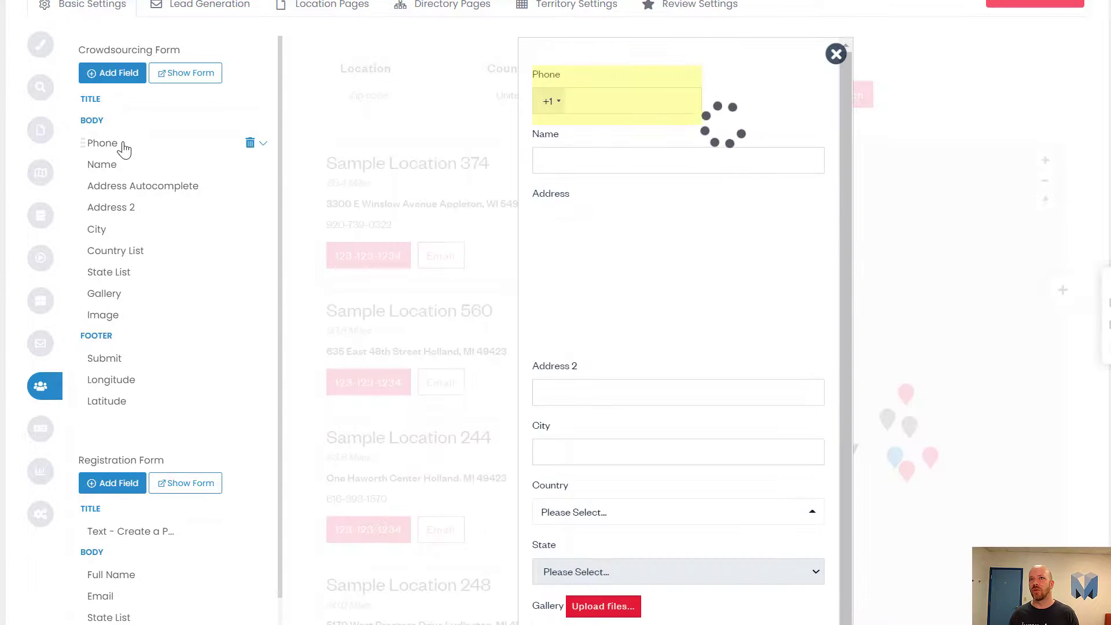
pyautogui.moveTo(124, 149); pyautogui.dragTo(118, 283)
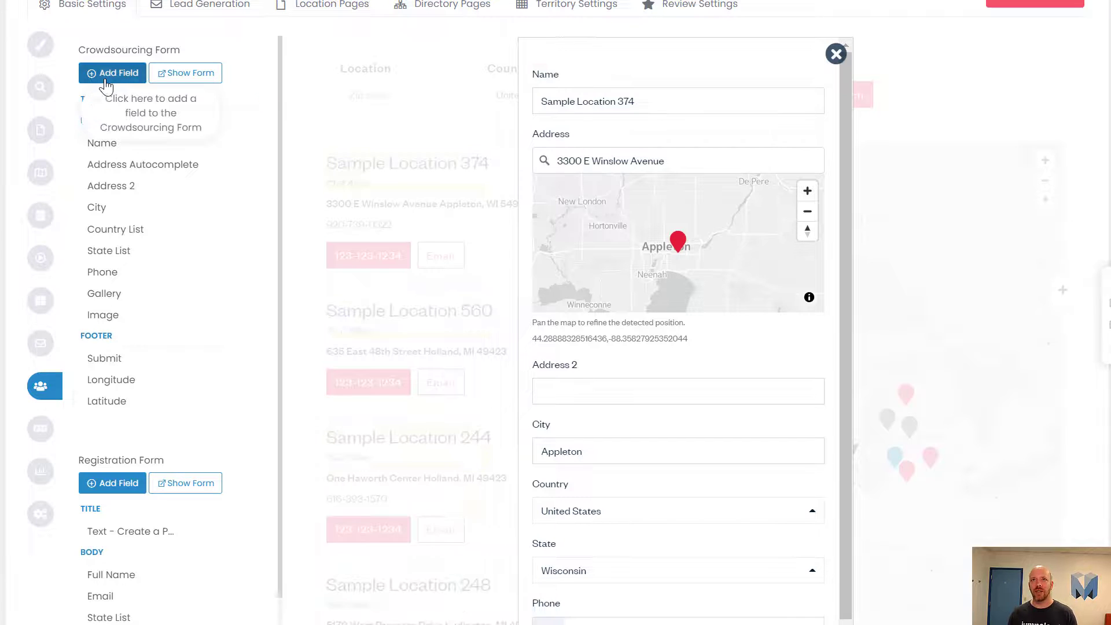
# Step: Try adding the Name field, then dismiss the duplicate field warning
pyautogui.click(110, 77)
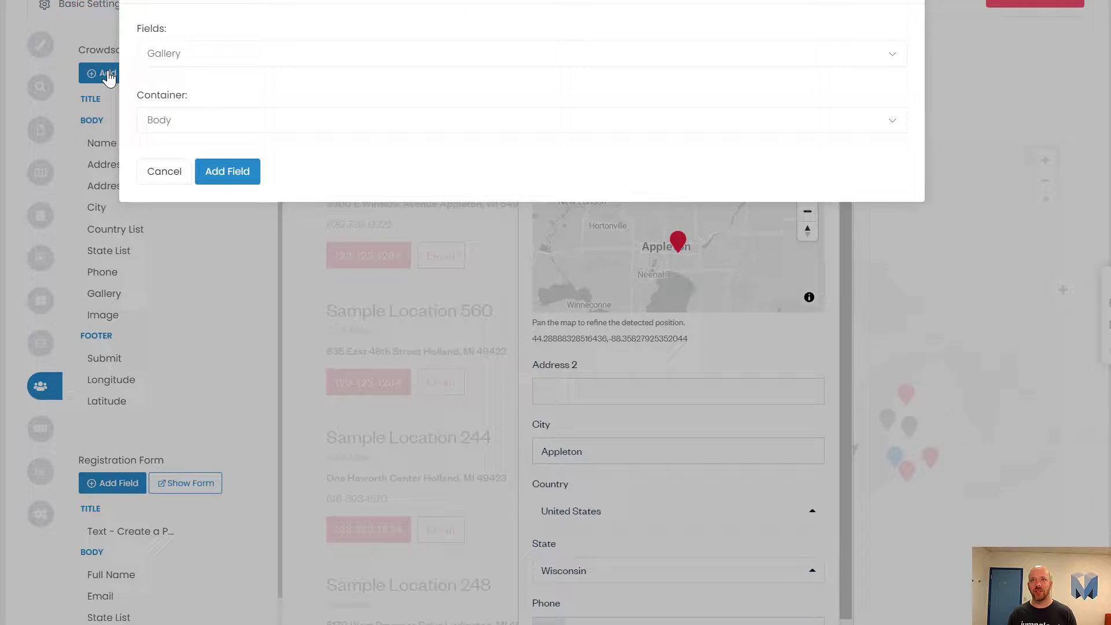
pyautogui.click(192, 64)
pyautogui.write('nam')
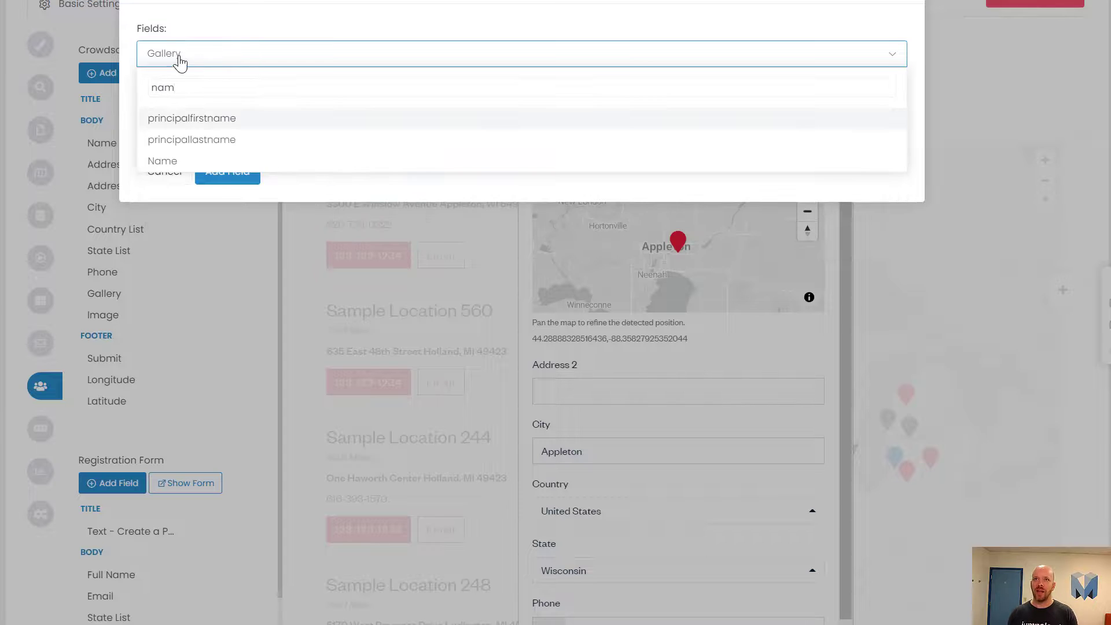
pyautogui.click(161, 160)
pyautogui.click(212, 173)
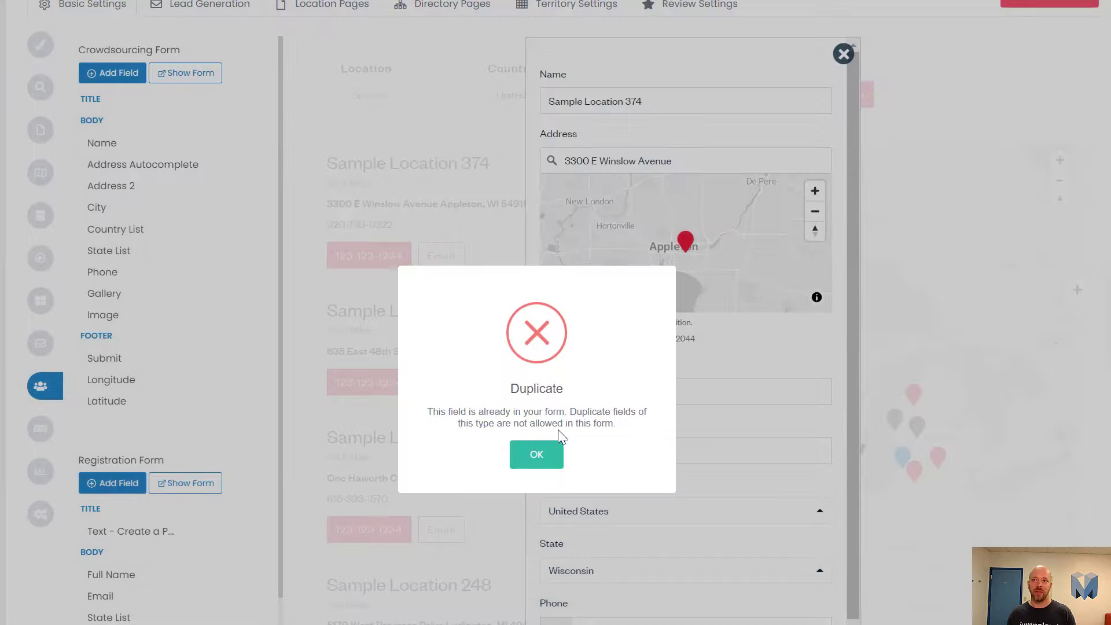
pyautogui.click(533, 455)
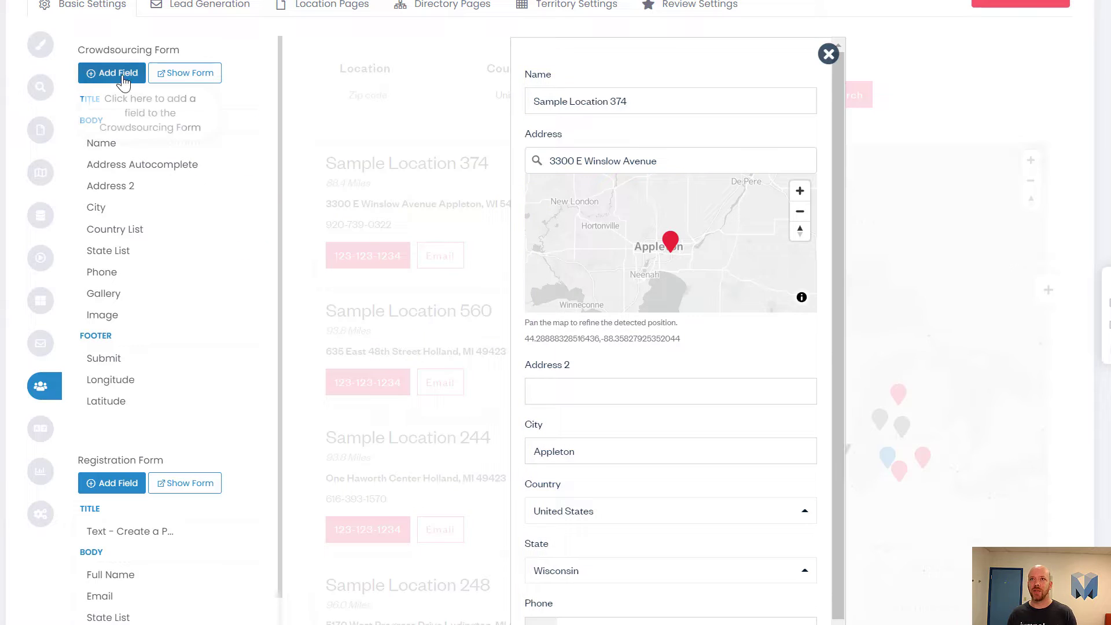
# Step: Add the Title field and move it up into the form's title section
pyautogui.click(113, 73)
pyautogui.click(237, 65)
pyautogui.write('tit')
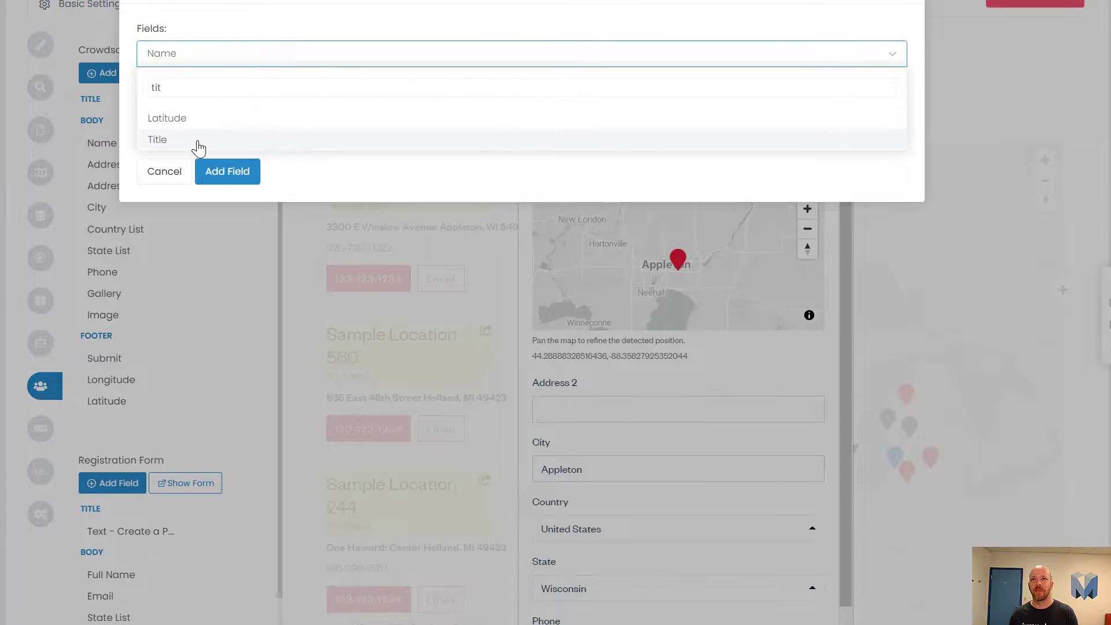
pyautogui.click(199, 144)
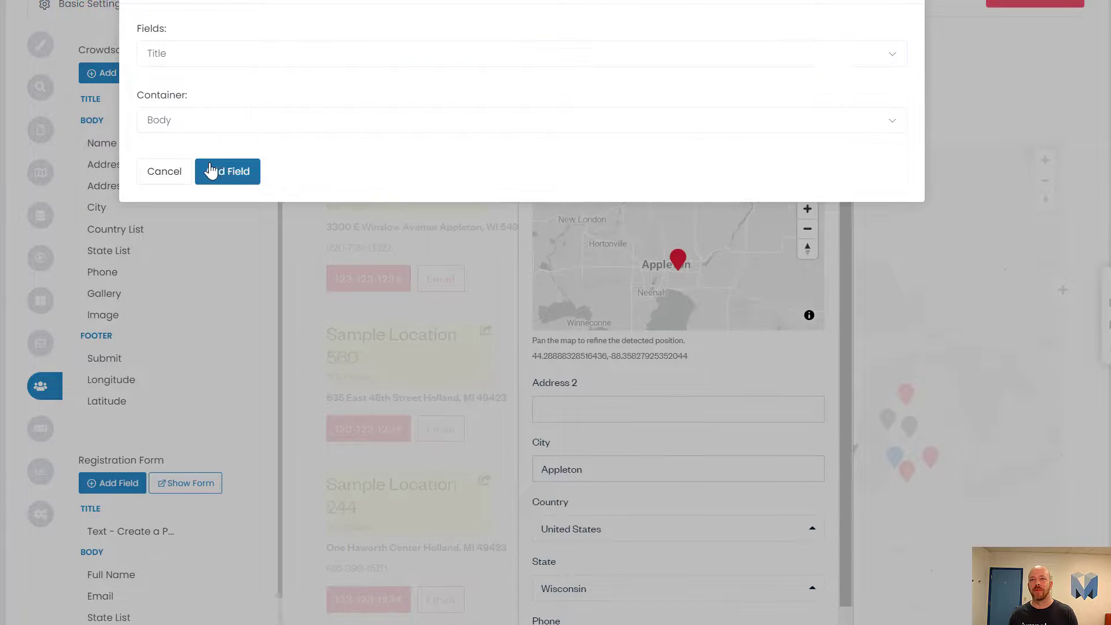
pyautogui.click(214, 171)
pyautogui.moveTo(131, 132); pyautogui.dragTo(132, 124)
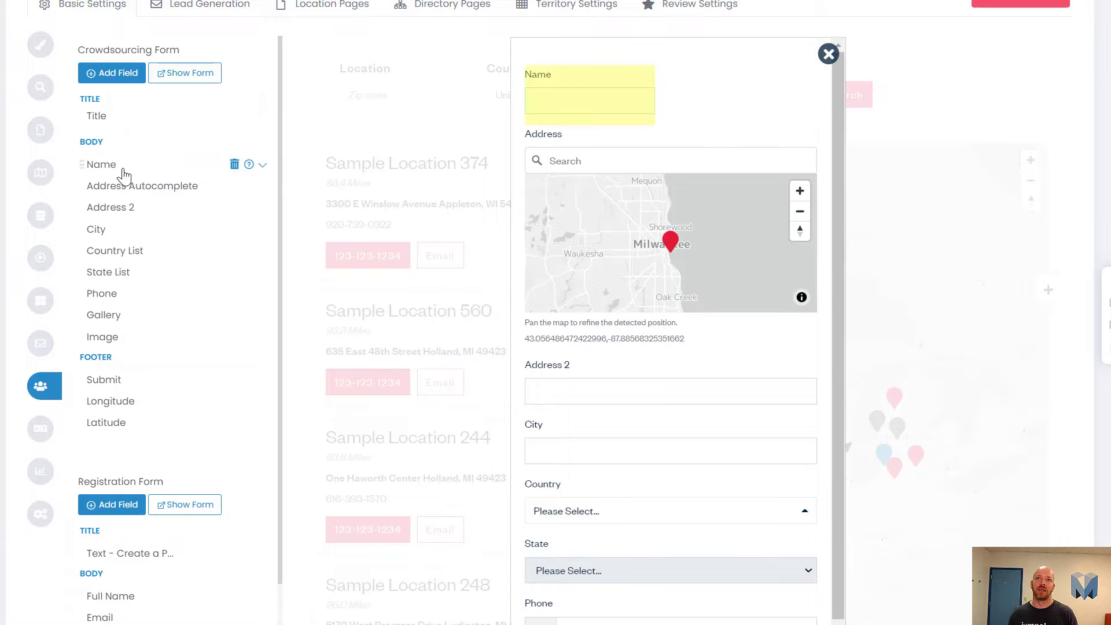
# Step: Compare the preview's Sample Location 374 heading with the Name field below it
pyautogui.moveTo(123, 175); pyautogui.dragTo(121, 190)
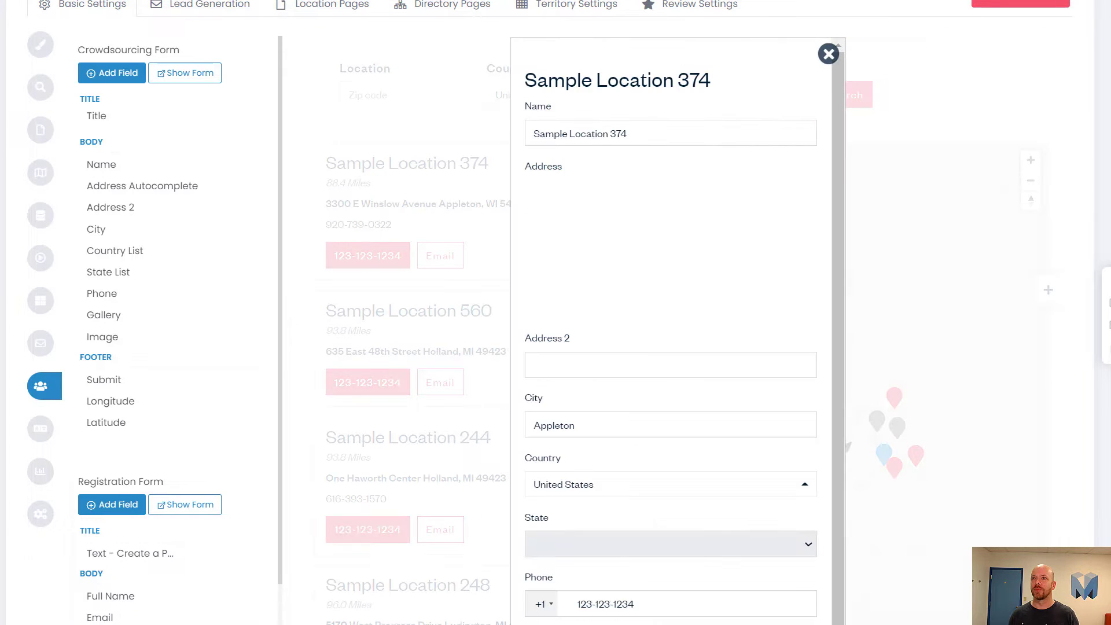
pyautogui.moveTo(716, 81); pyautogui.dragTo(504, 74)
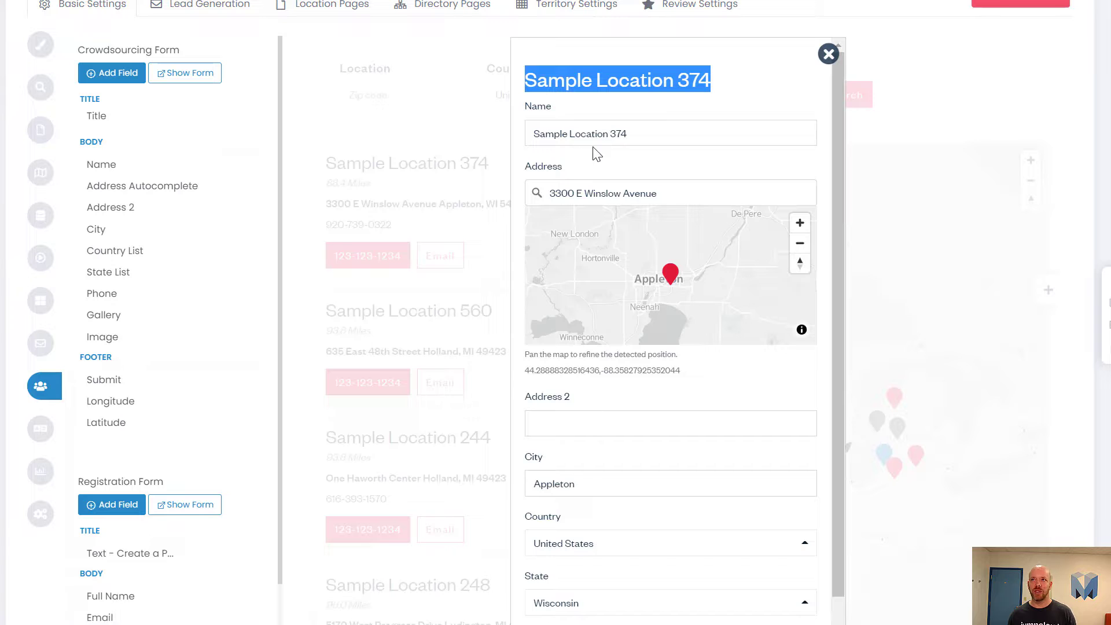
pyautogui.click(625, 129)
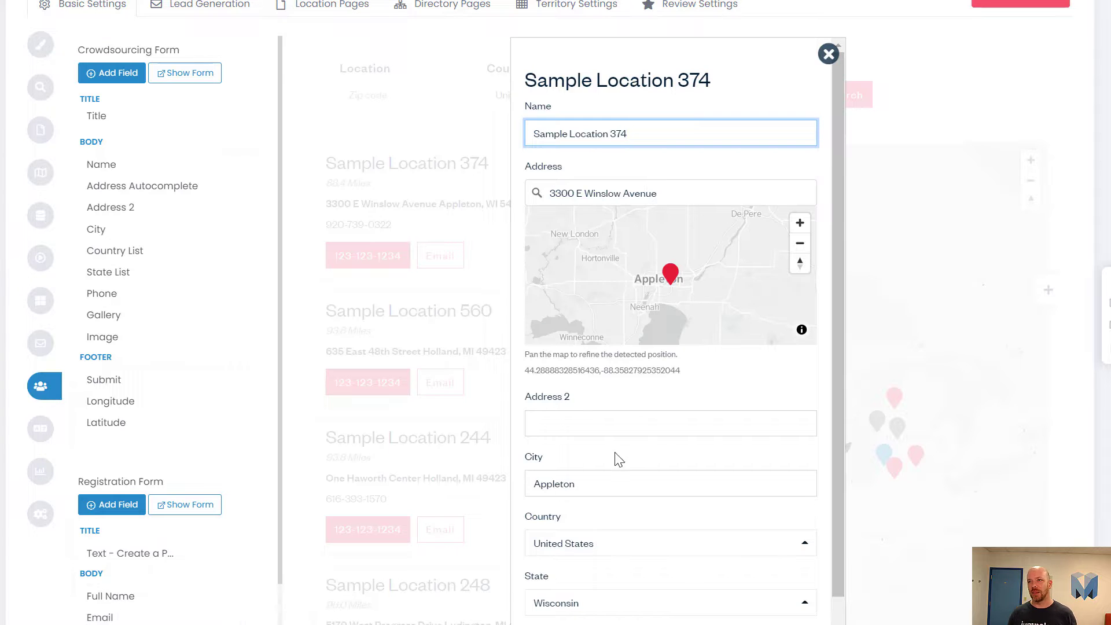
pyautogui.scroll(-3, 610, 470)
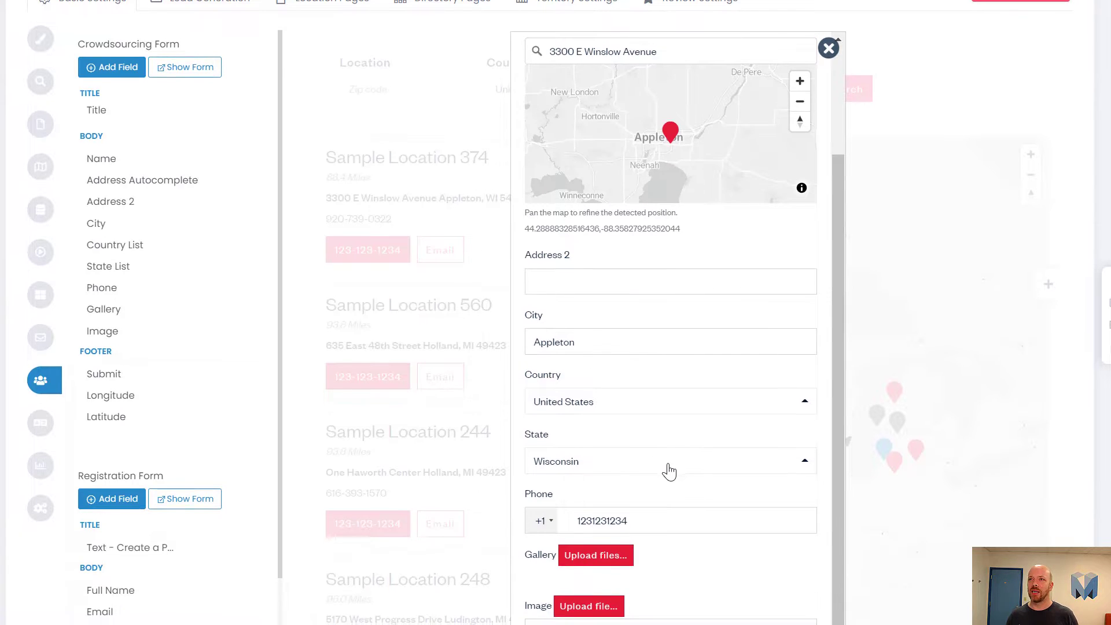
pyautogui.scroll(2, 451, 359)
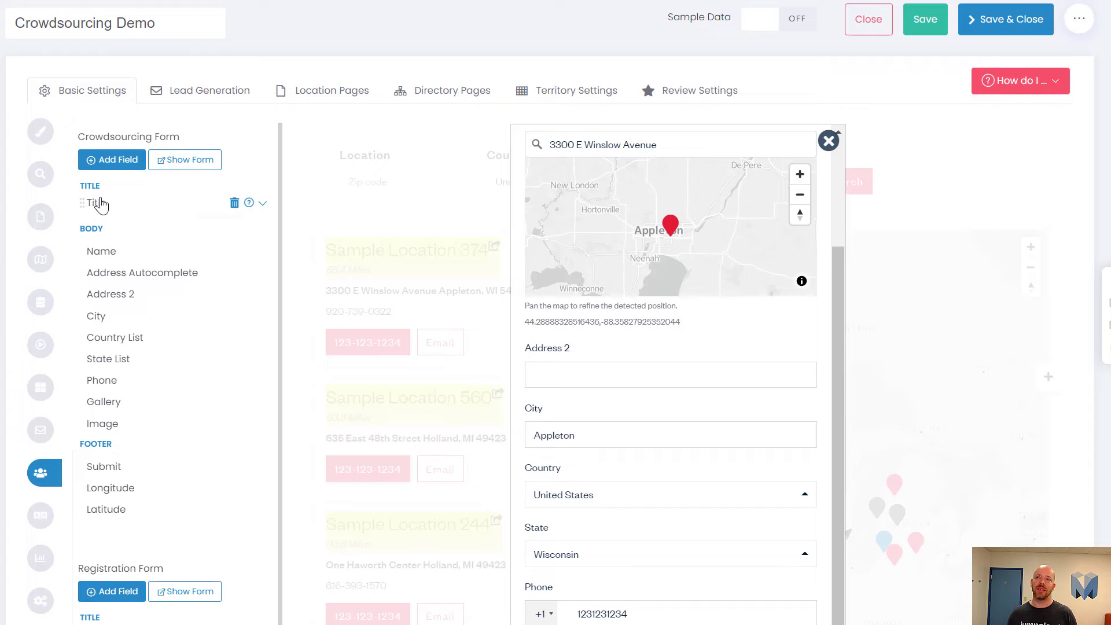
pyautogui.scroll(3, 729, 462)
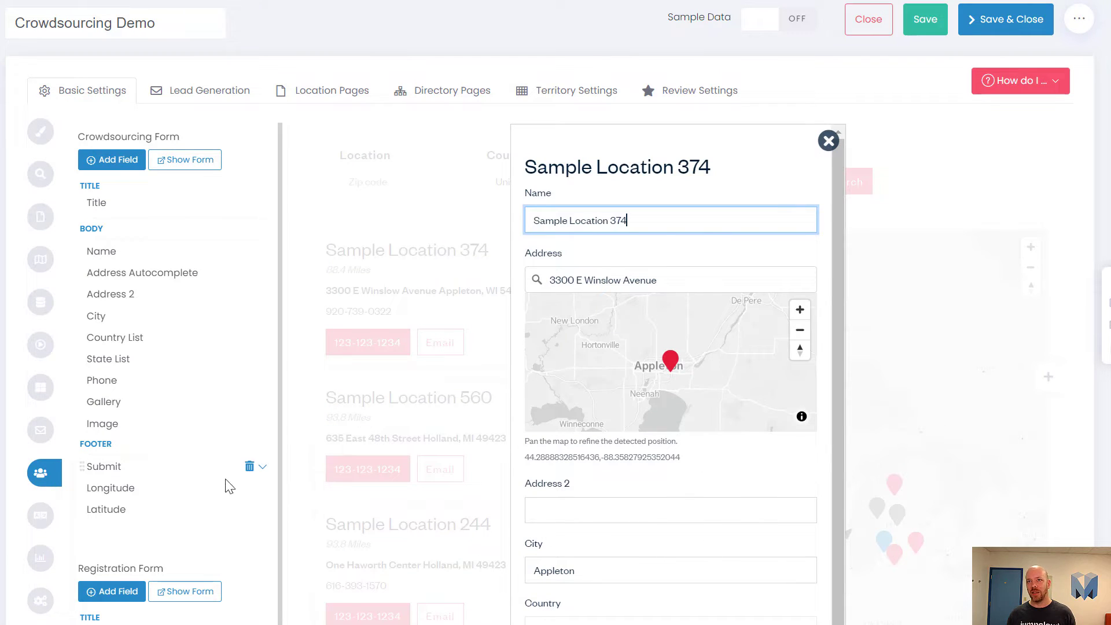